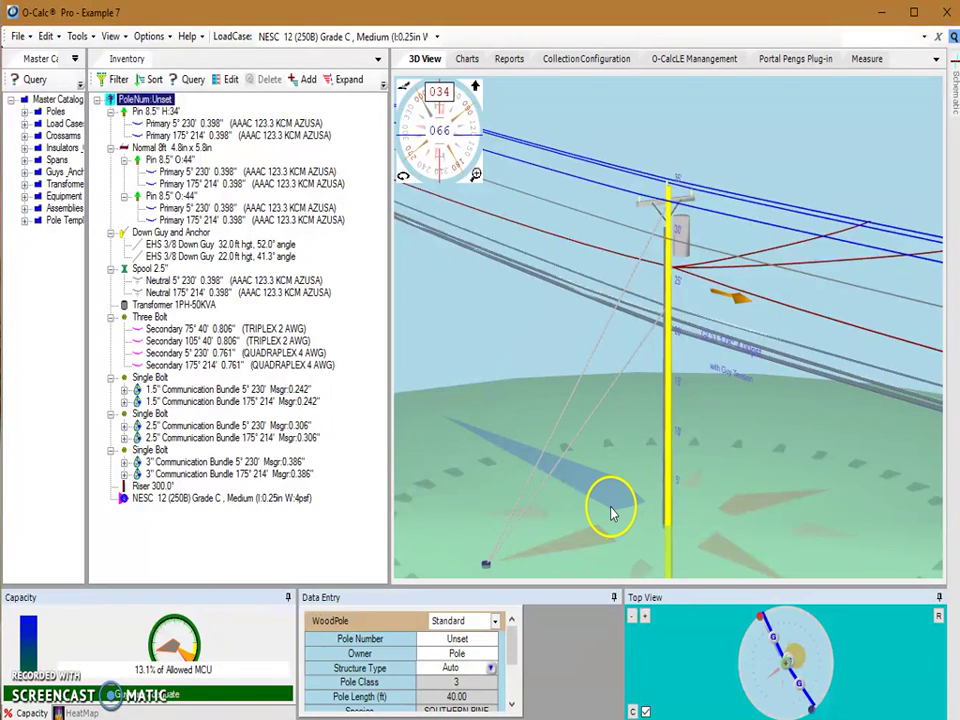
Zoom in on the pole-top crossarm and select the pole-top pin insulator
{"action": "left_click_drag", "start_coordinate": [613, 513], "coordinate": [639, 392]}
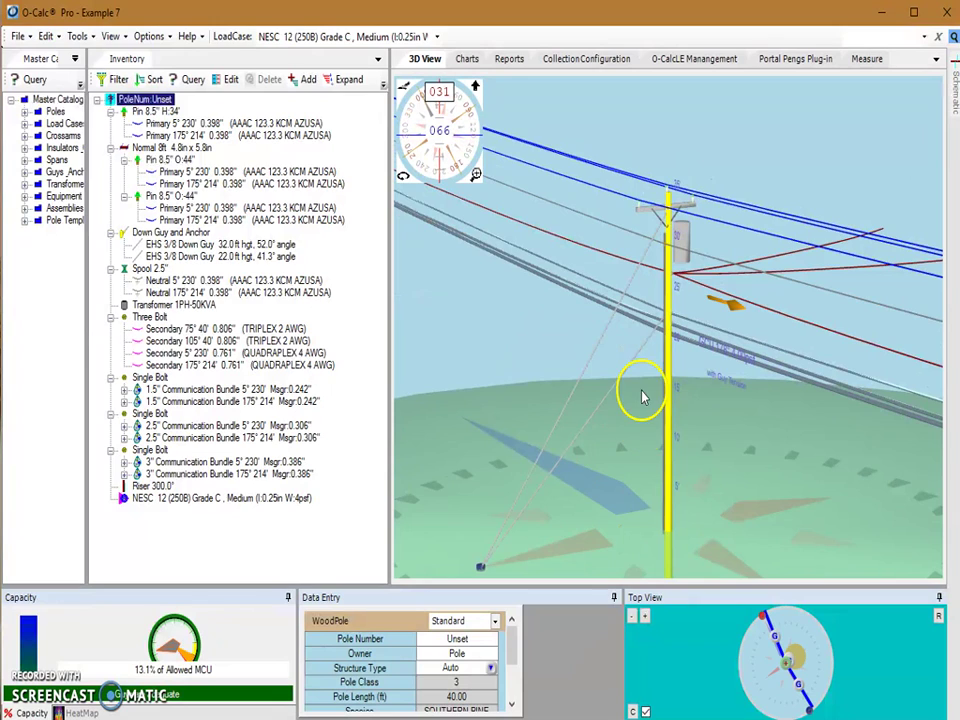
{"action": "scroll", "coordinate": [658, 234], "scroll_direction": "up", "scroll_amount": 5}
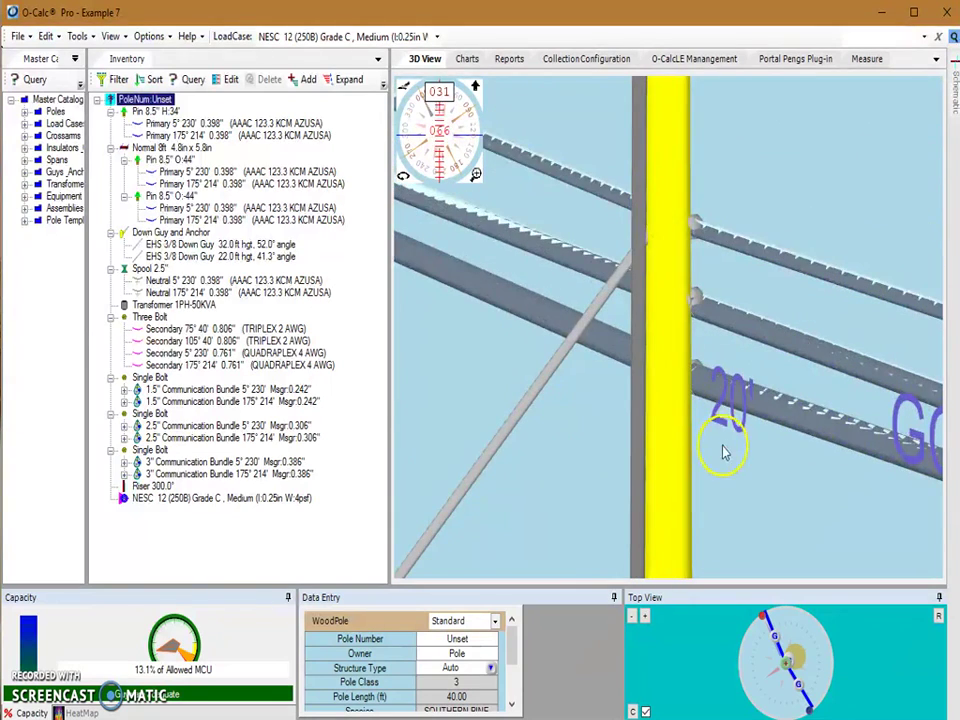
{"action": "scroll", "coordinate": [732, 366], "scroll_direction": "up", "scroll_amount": 3}
{"action": "left_click_drag", "start_coordinate": [732, 366], "coordinate": [735, 317]}
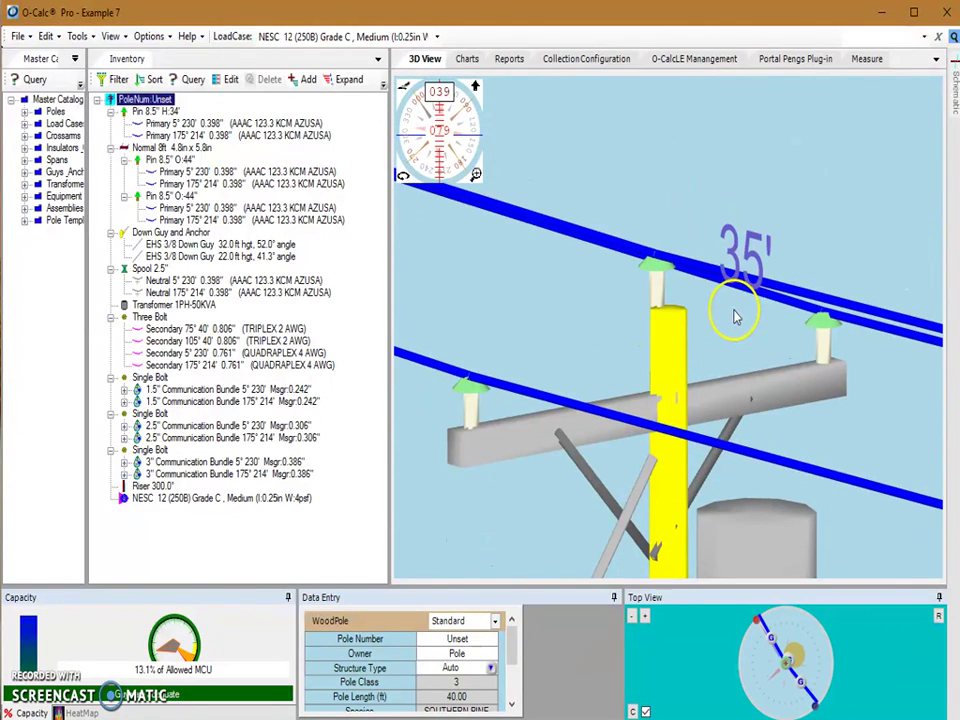
{"action": "left_click", "coordinate": [659, 278]}
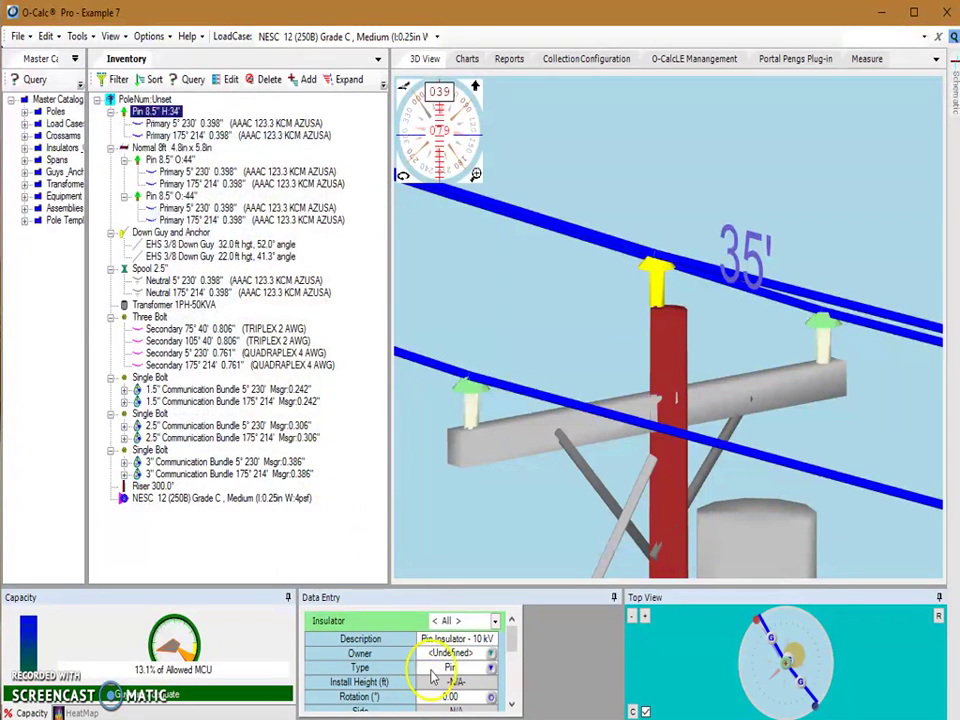
Enlarge the data panels and set the pole-top insulator's rotation to 90°
{"action": "left_click_drag", "start_coordinate": [428, 586], "coordinate": [429, 538]}
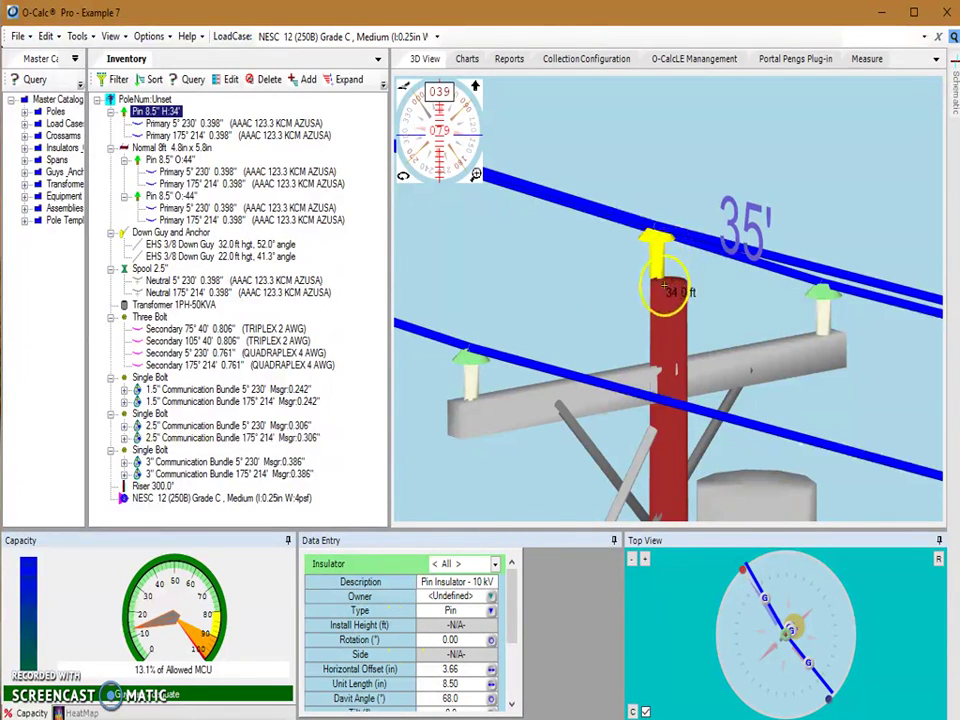
{"action": "left_click", "coordinate": [463, 642]}
{"action": "type", "text": "90"}
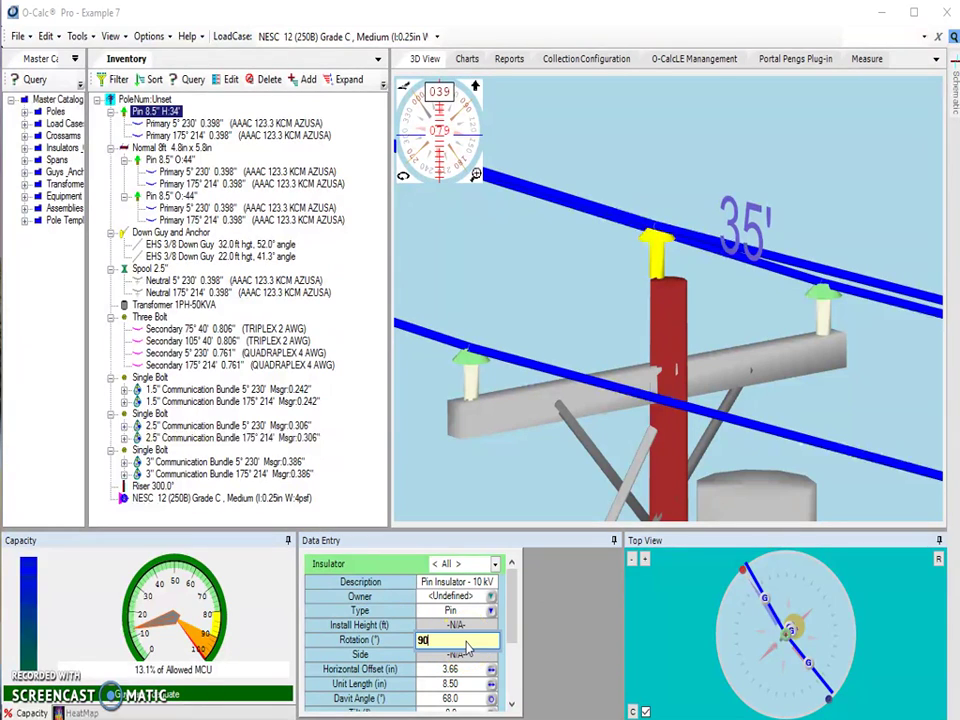
{"action": "left_click", "coordinate": [613, 335]}
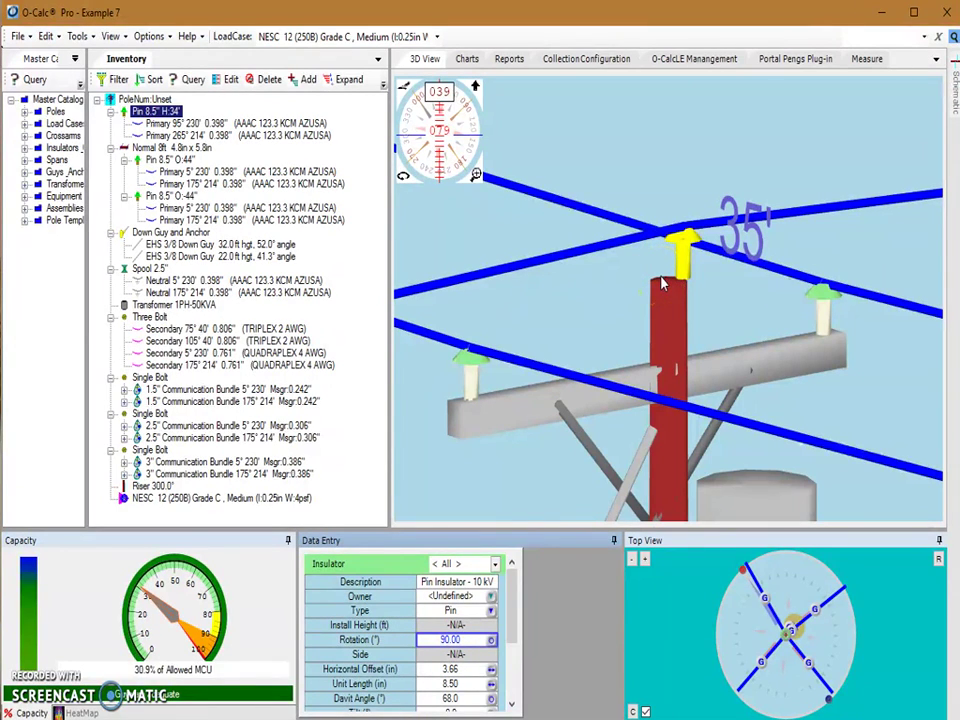
Raise the insulator to about 34.8 ft, then undo to restore its original orientation
{"action": "left_click", "coordinate": [670, 291]}
{"action": "left_click", "coordinate": [697, 254]}
{"action": "left_click", "coordinate": [684, 258]}
{"action": "left_click_drag", "start_coordinate": [684, 260], "coordinate": [682, 232]}
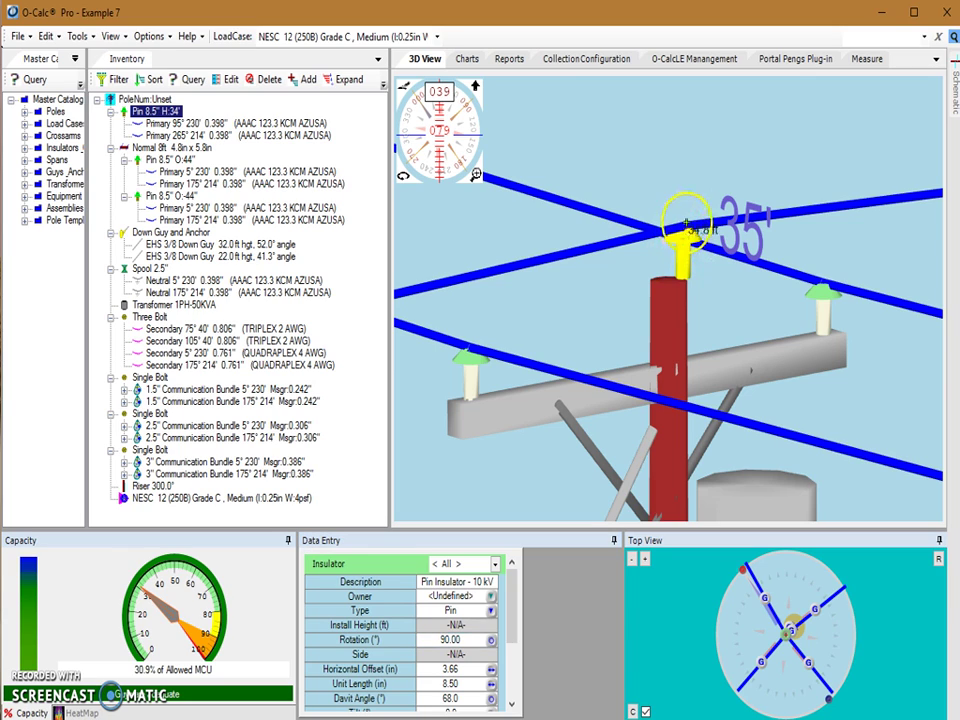
{"action": "left_click", "coordinate": [666, 224]}
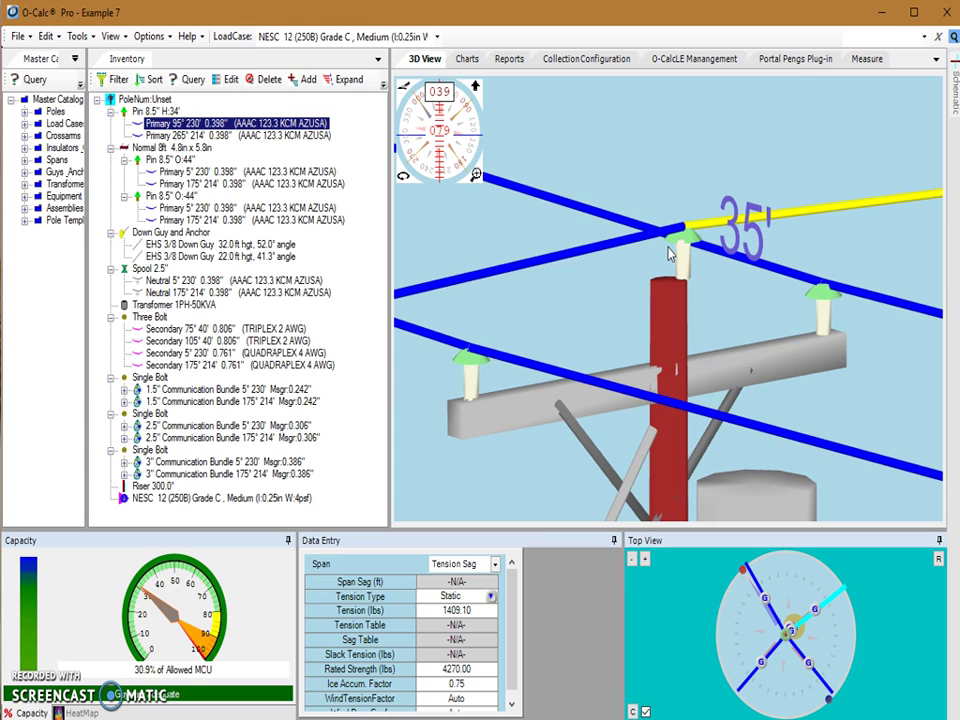
{"action": "key", "text": "ctrl+z"}
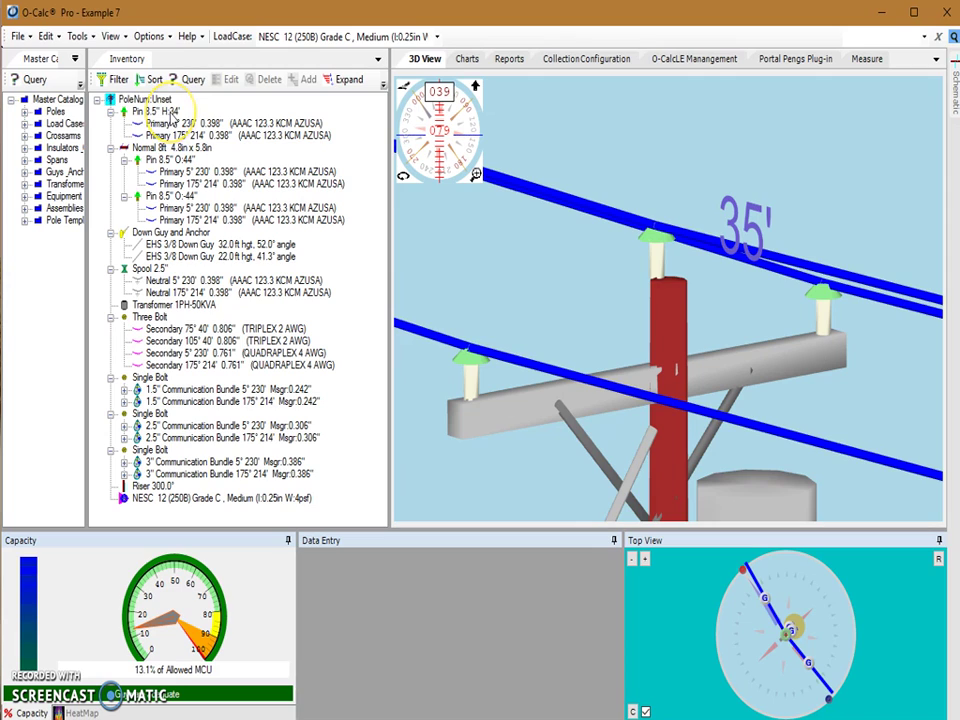
{"action": "left_click", "coordinate": [152, 111]}
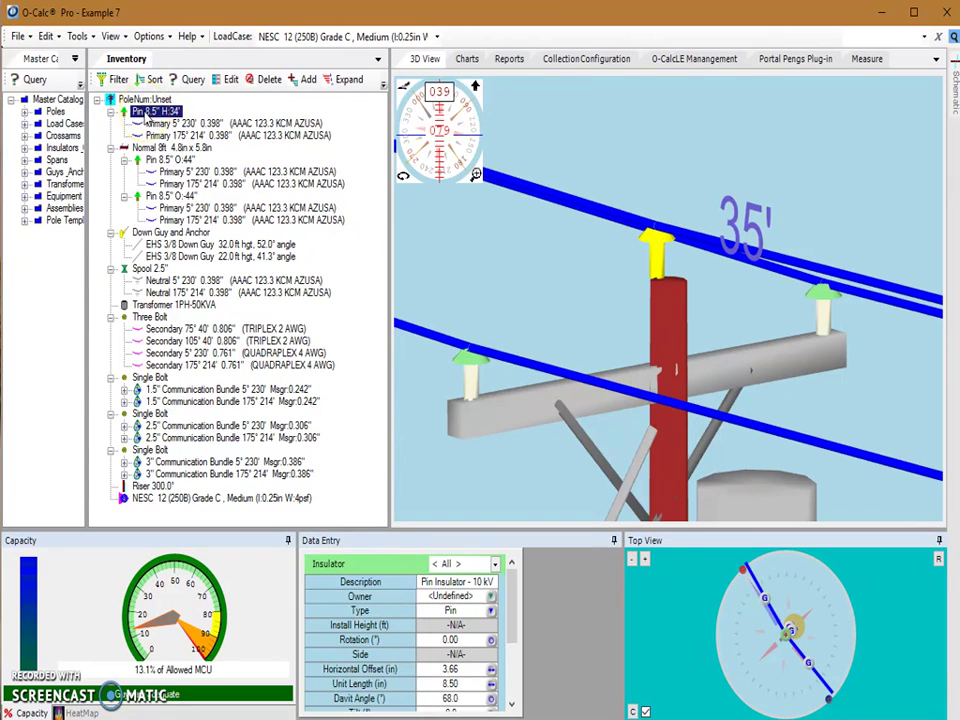
Set the pole-top insulator's rotation to 90° again
{"action": "left_click", "coordinate": [447, 641]}
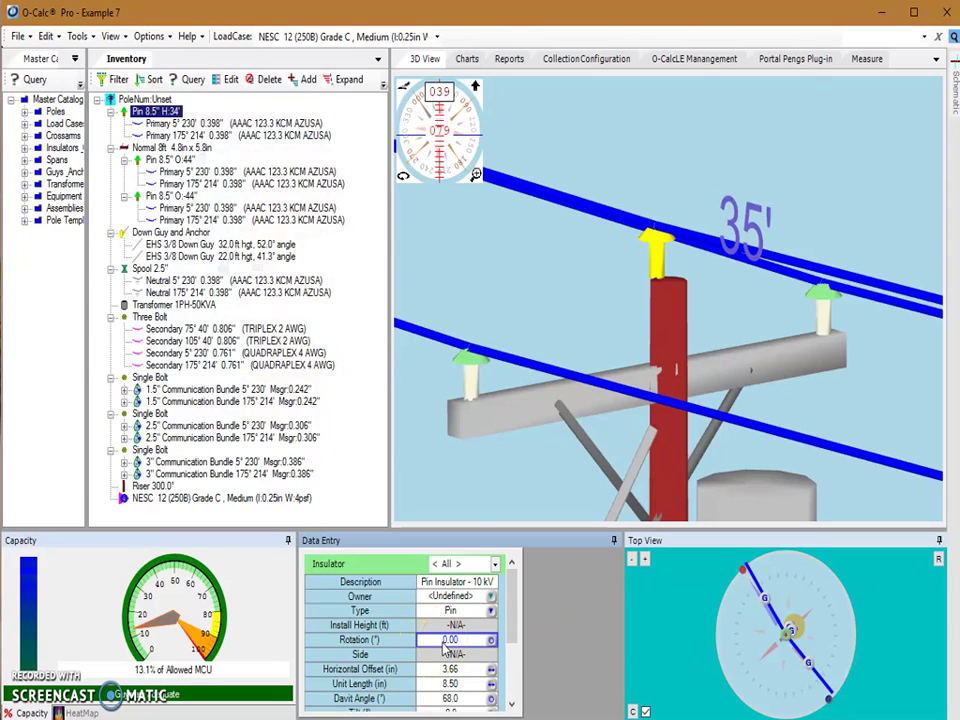
{"action": "type", "text": "90"}
{"action": "key", "text": "Return"}
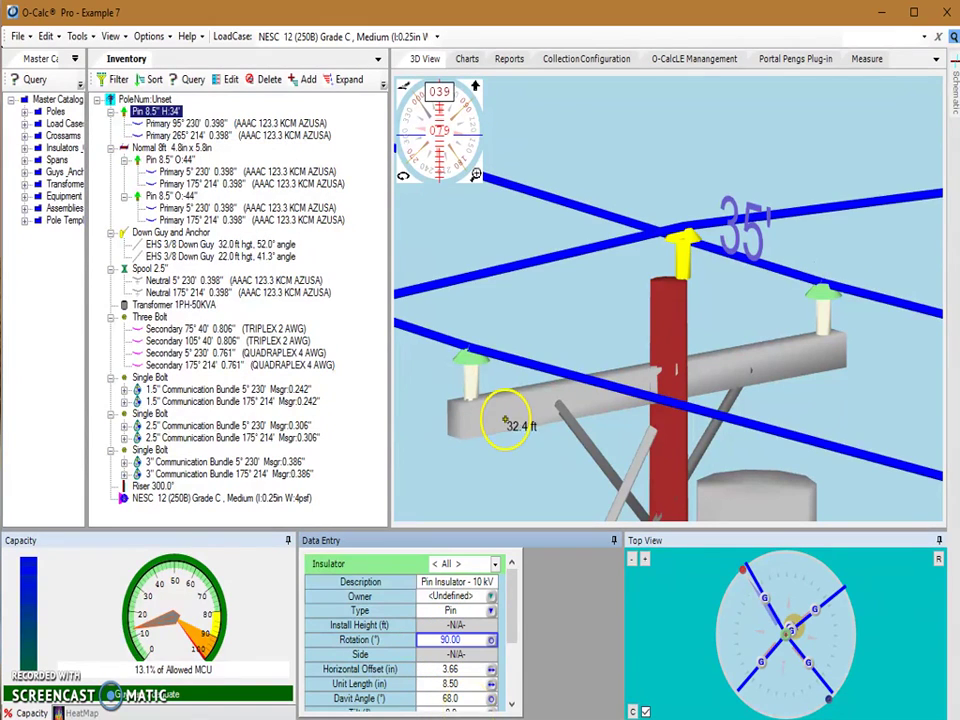
Restore the primary span to a 5° rotation in the Standard view, then select the crossarm
{"action": "left_click", "coordinate": [208, 123]}
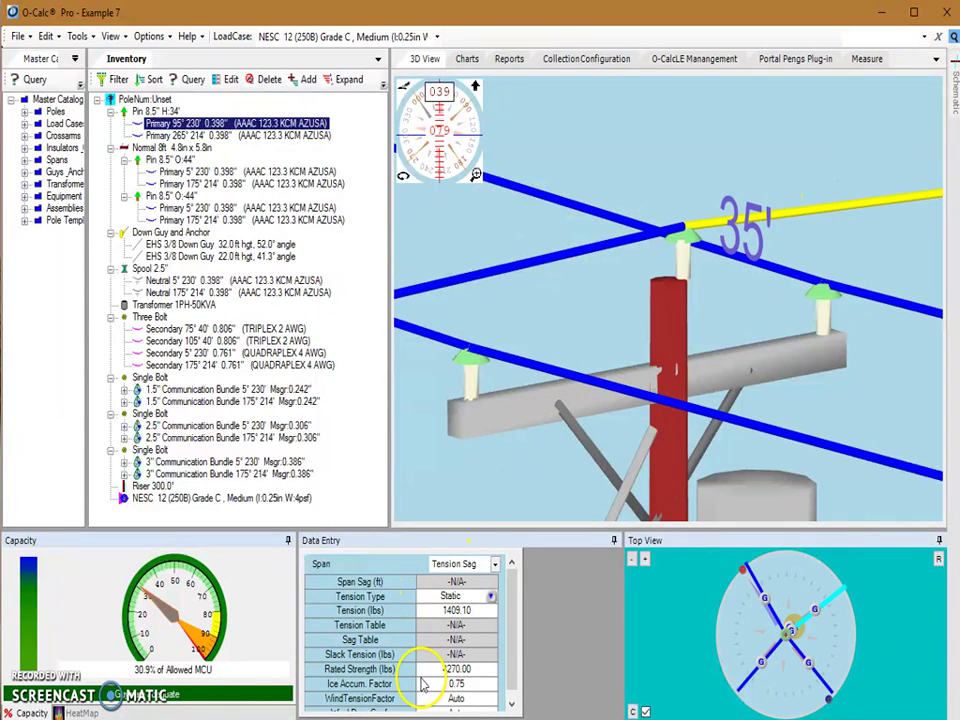
{"action": "left_click", "coordinate": [494, 564]}
{"action": "left_click", "coordinate": [486, 555]}
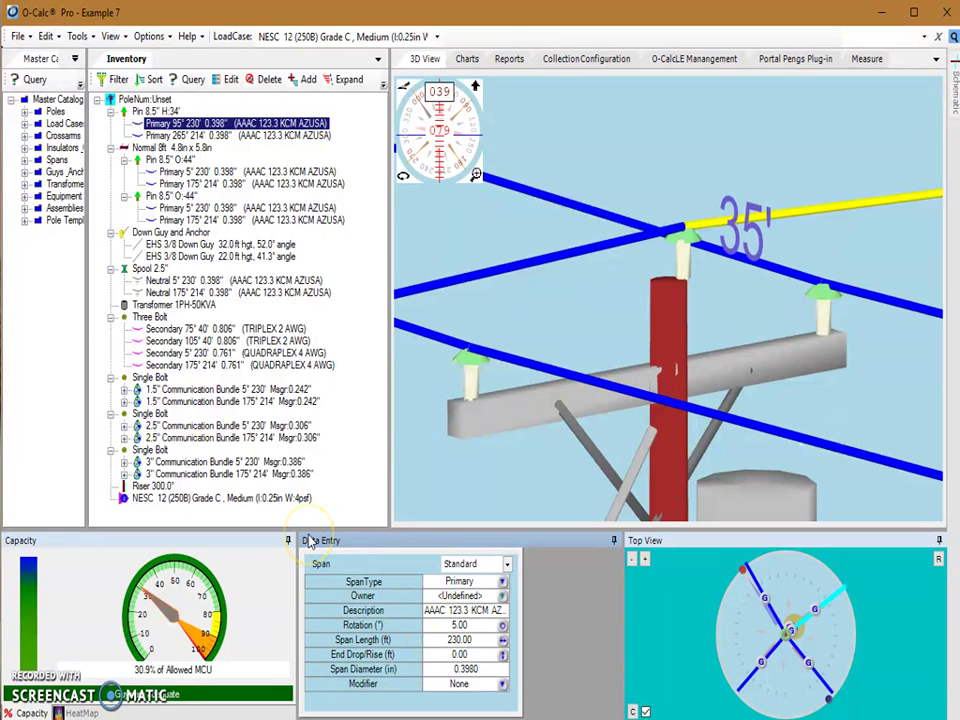
{"action": "key", "text": "Return"}
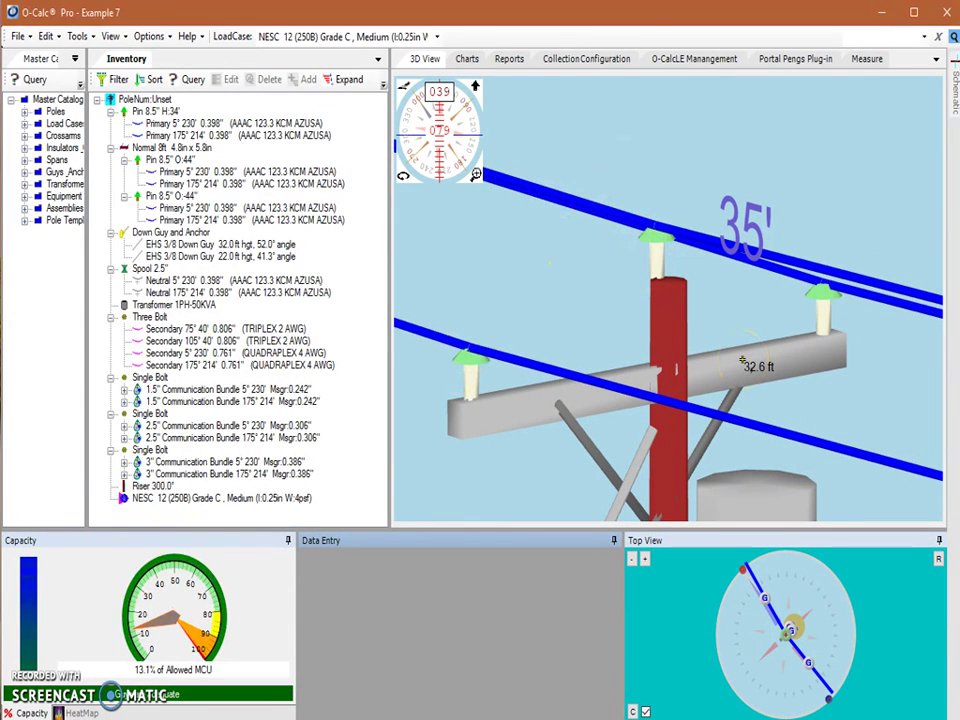
{"action": "left_click", "coordinate": [740, 378]}
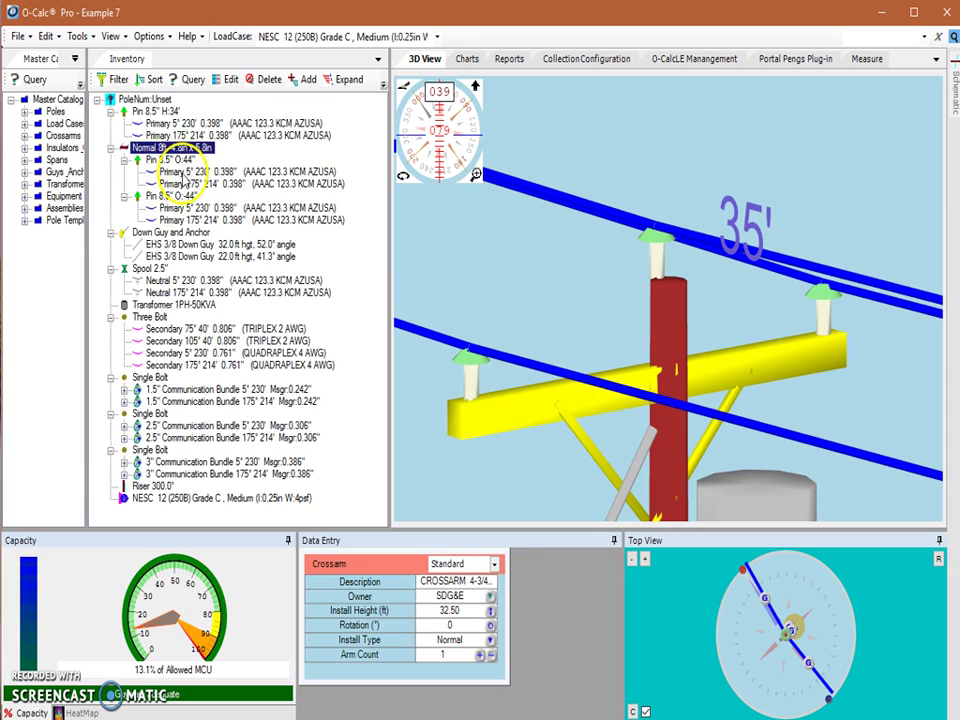
Set the Normal 8ft crossarm's rotation to 90°, raising loading to 46%
{"action": "left_click", "coordinate": [176, 172]}
{"action": "left_click", "coordinate": [180, 184]}
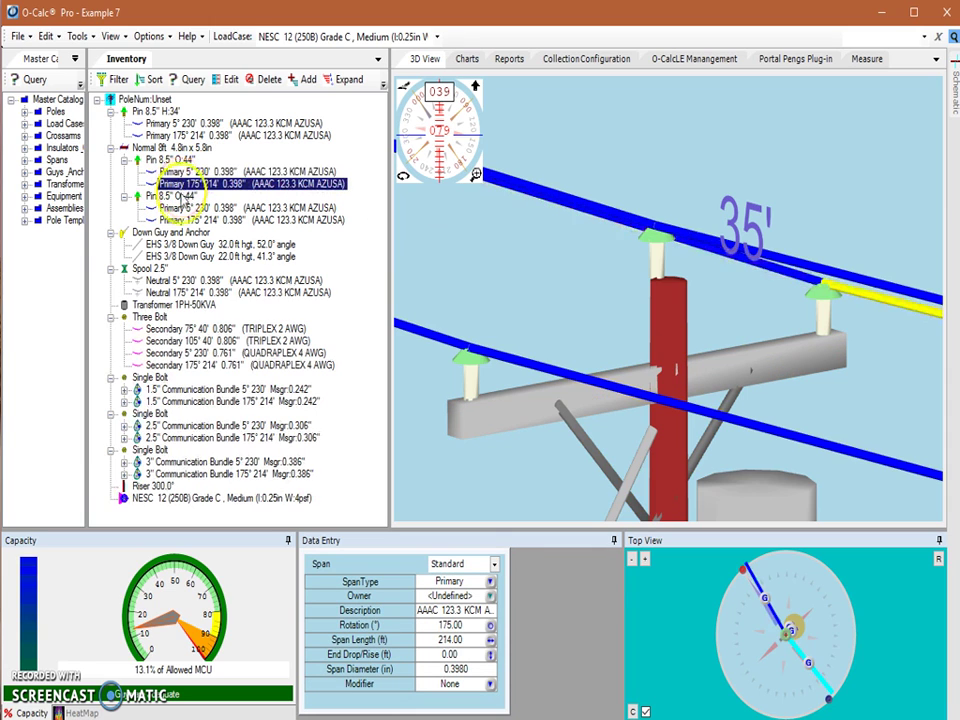
{"action": "left_click", "coordinate": [174, 148]}
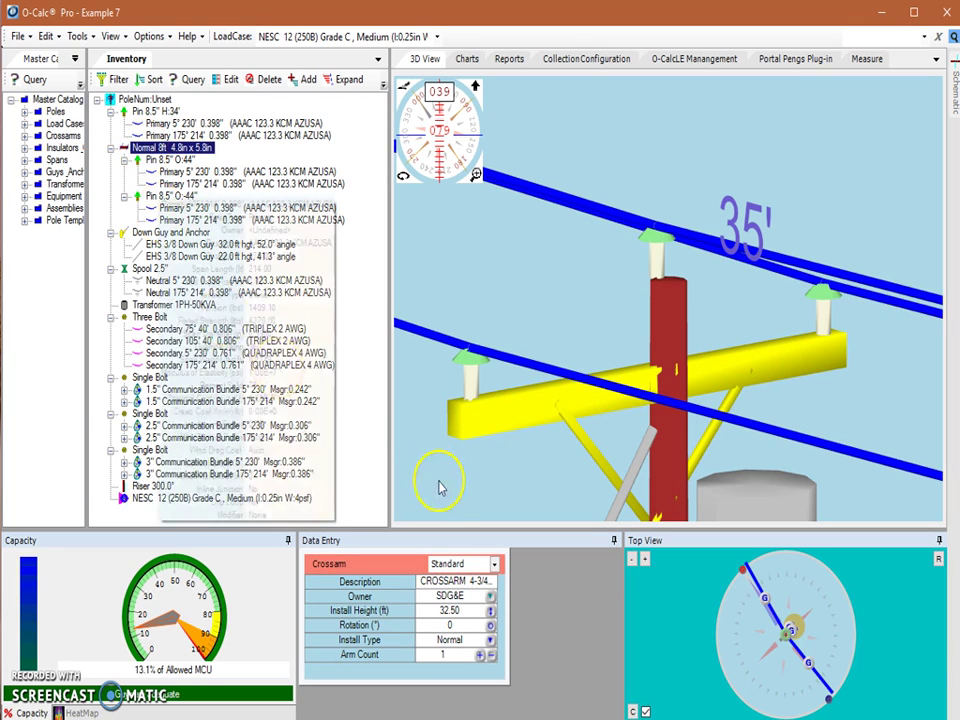
{"action": "left_click", "coordinate": [455, 638]}
{"action": "key", "text": "shift+Tab"}
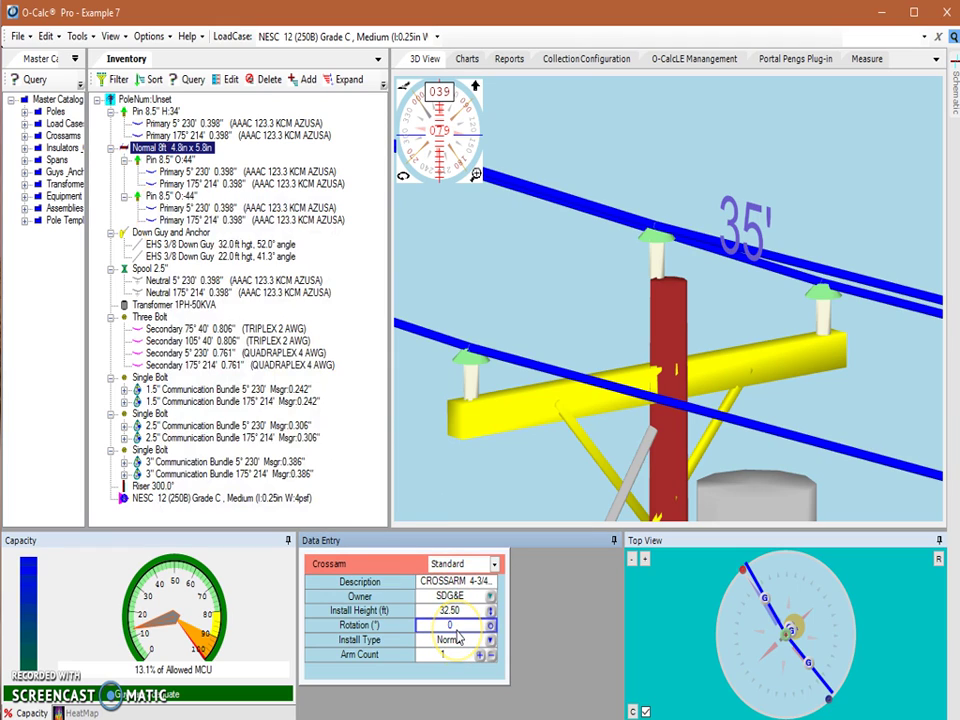
{"action": "type", "text": "90"}
{"action": "key", "text": "Return"}
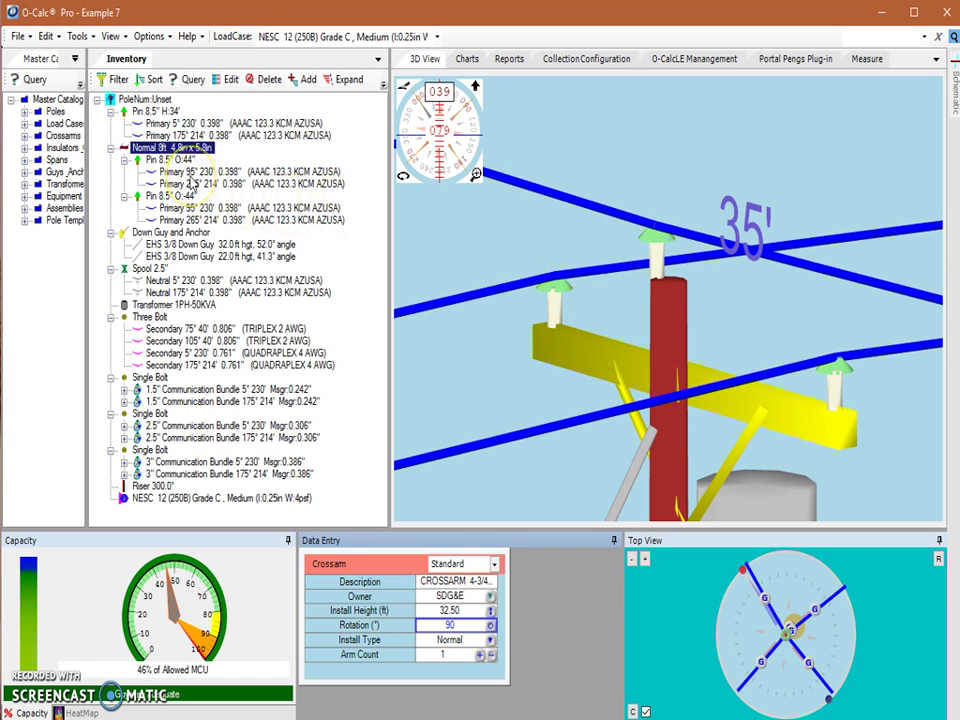
Revert the crossarm to its original 0° orientation at 13.1% loading
{"action": "left_click", "coordinate": [189, 173]}
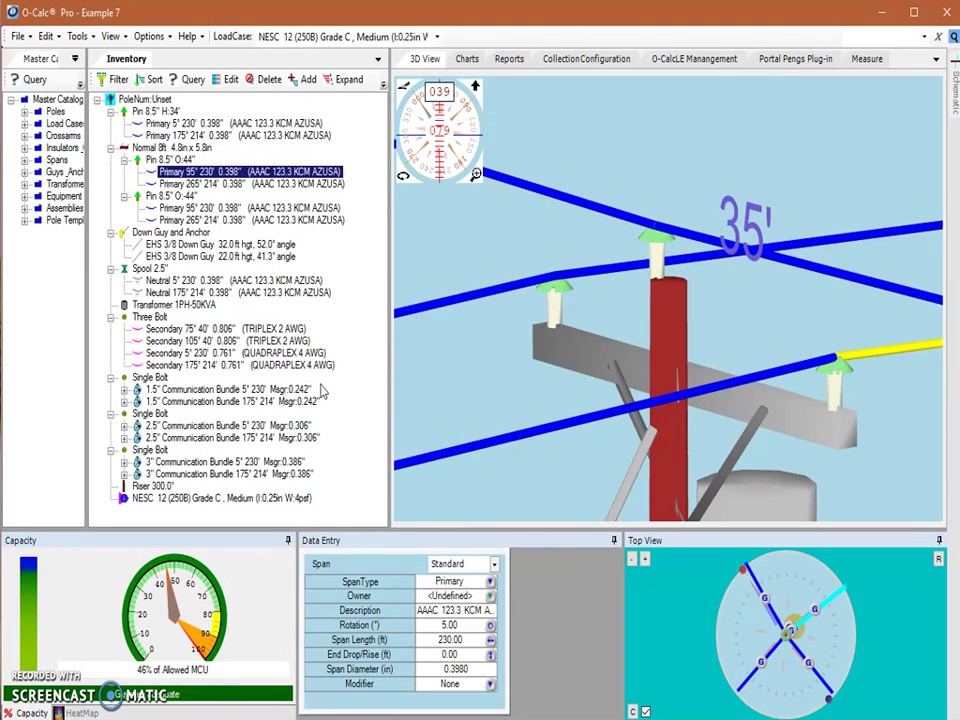
{"action": "key", "text": "Delete"}
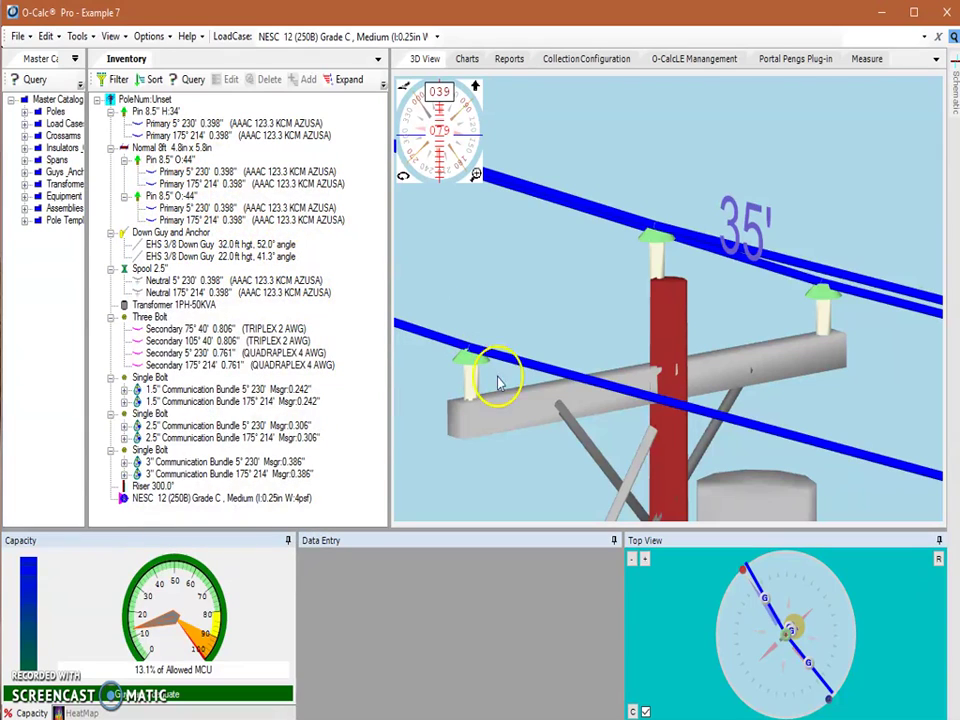
{"action": "left_click", "coordinate": [578, 410]}
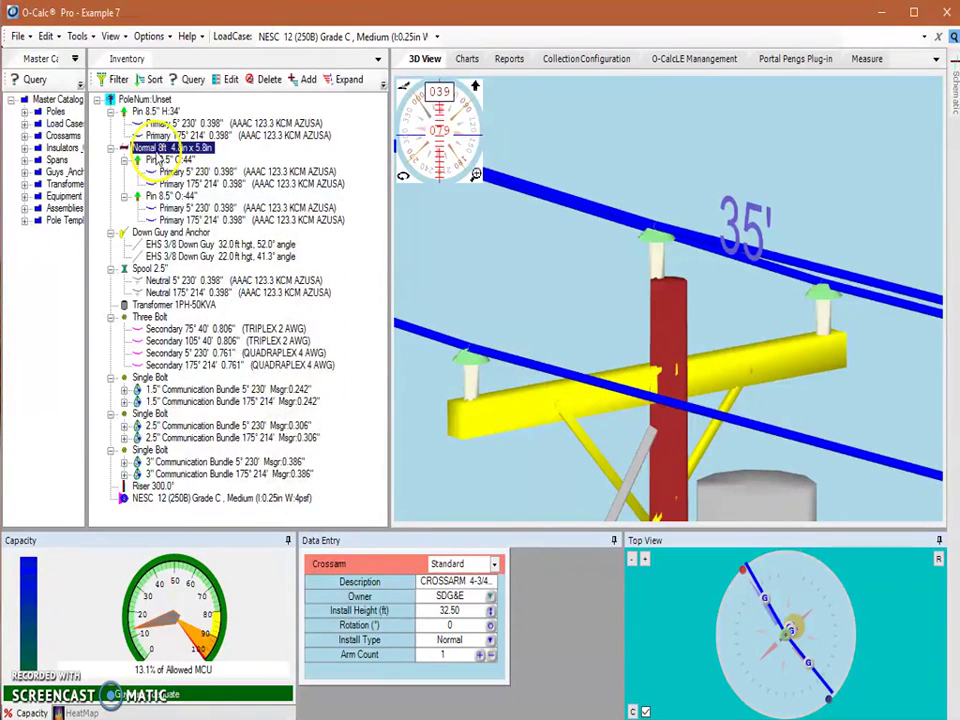
Set the crossarm's rotation to 10°
{"action": "left_click", "coordinate": [450, 627]}
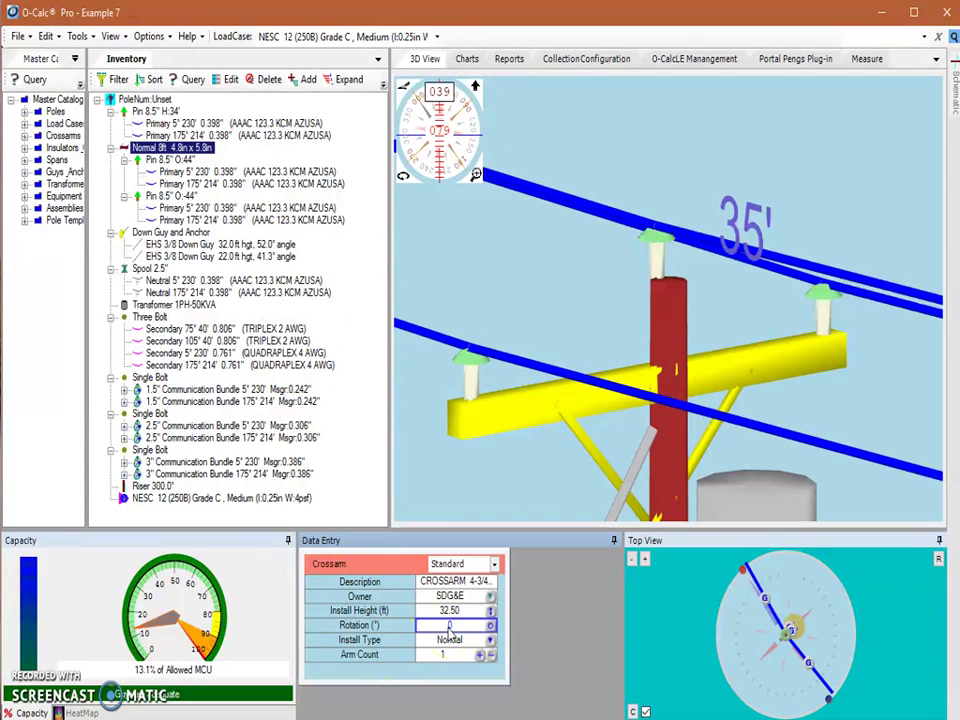
{"action": "type", "text": "in"}
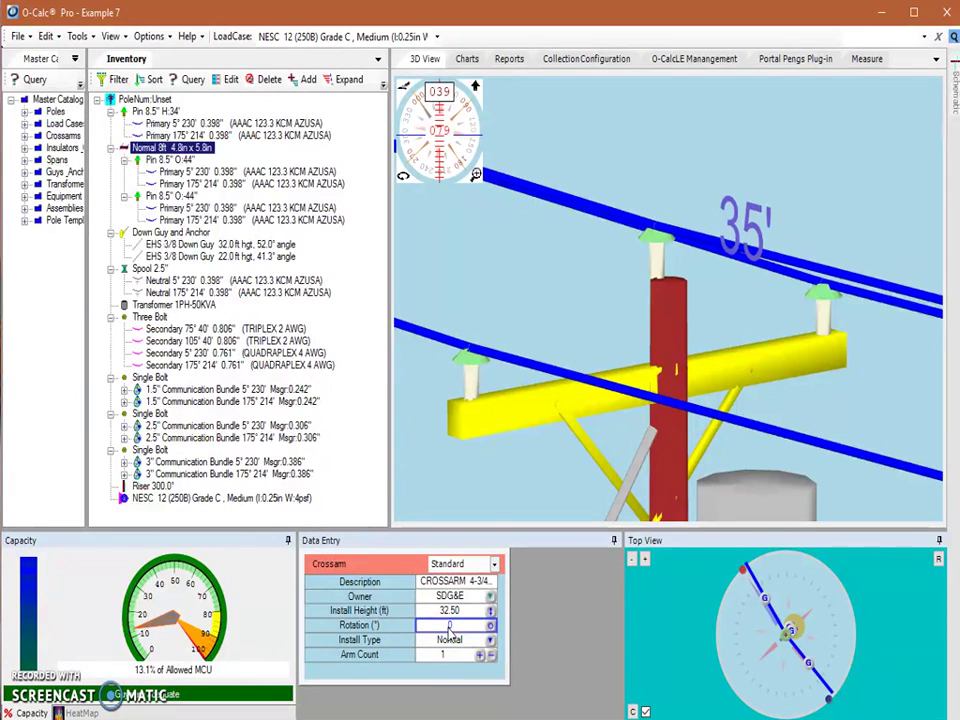
{"action": "key", "text": "Return"}
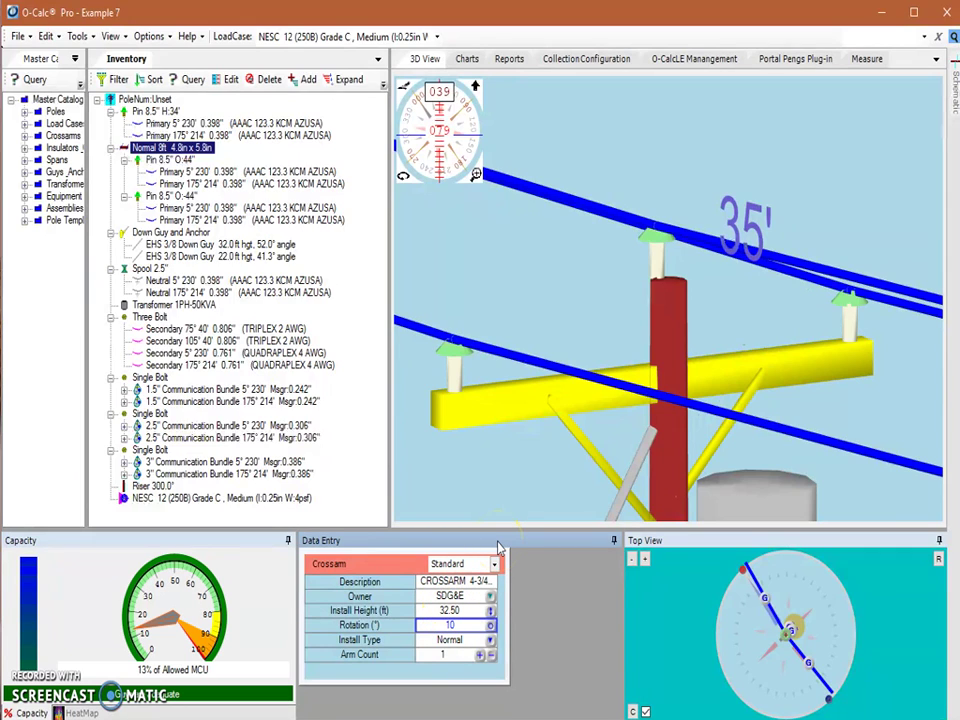
{"action": "left_click", "coordinate": [521, 380]}
{"action": "left_click", "coordinate": [454, 272]}
{"action": "left_click", "coordinate": [633, 462]}
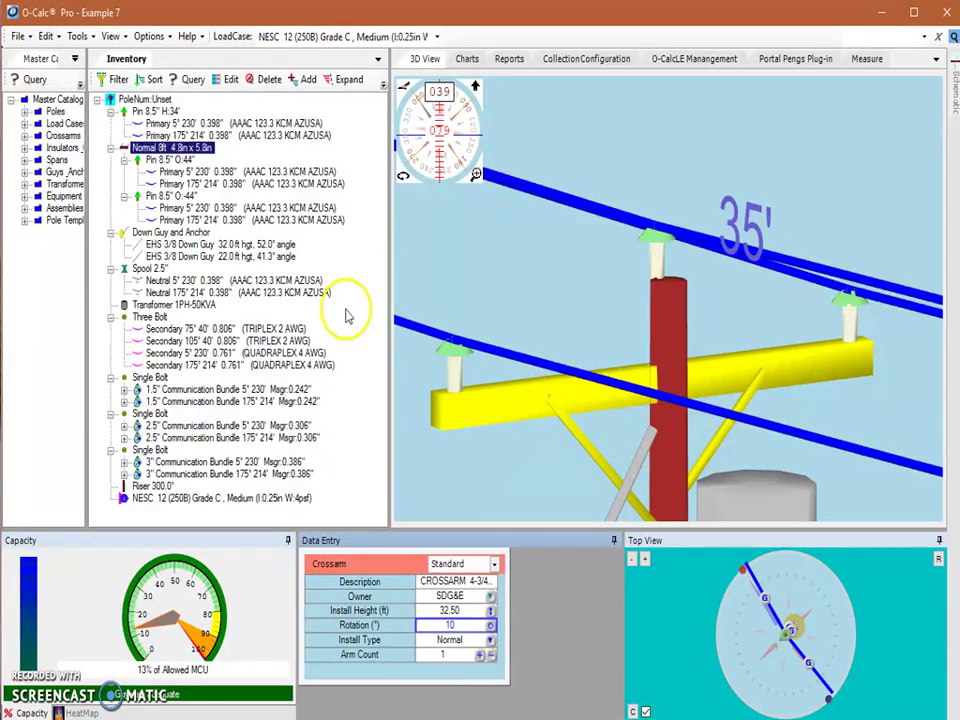
Inspect the Primary 5° 230' span's Data Entry settings, then deselect it
{"action": "left_click", "coordinate": [190, 173]}
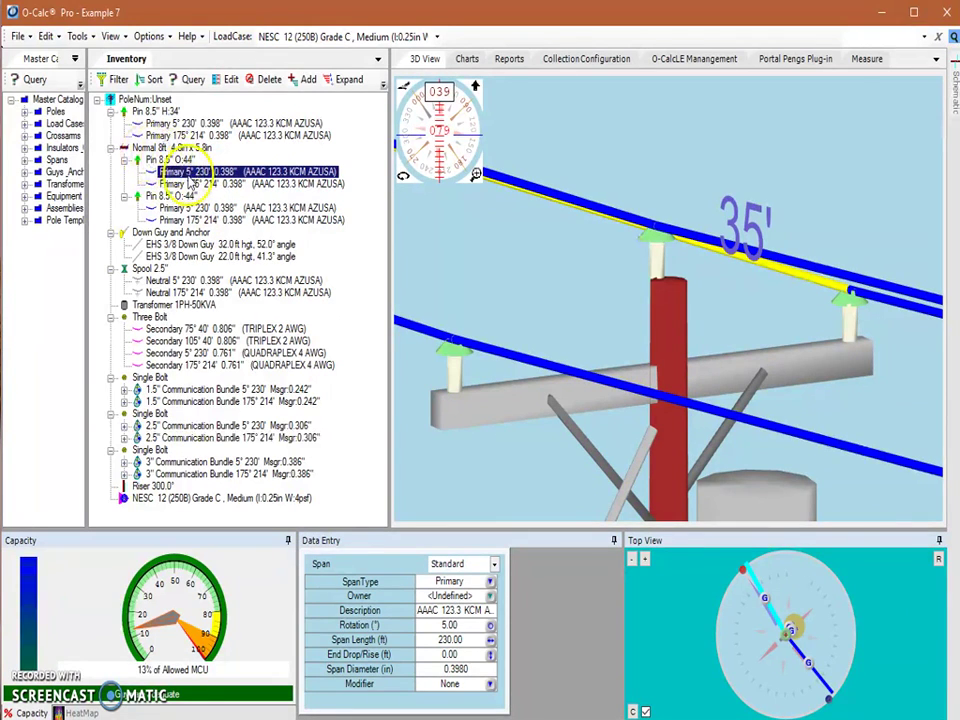
{"action": "mouse_move", "coordinate": [562, 391]}
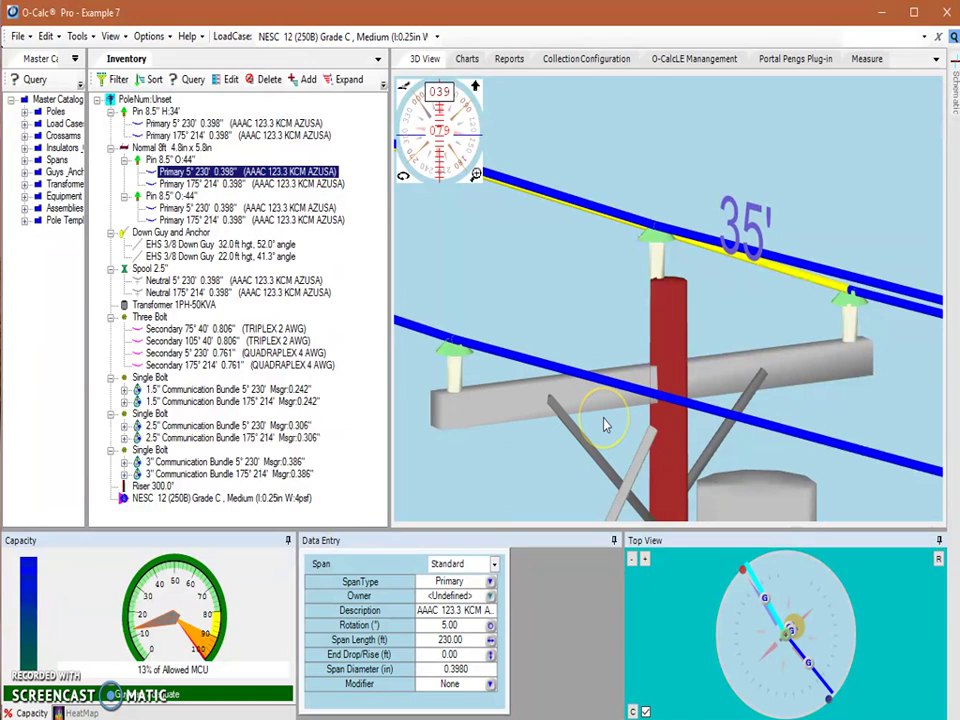
{"action": "left_click", "coordinate": [541, 339]}
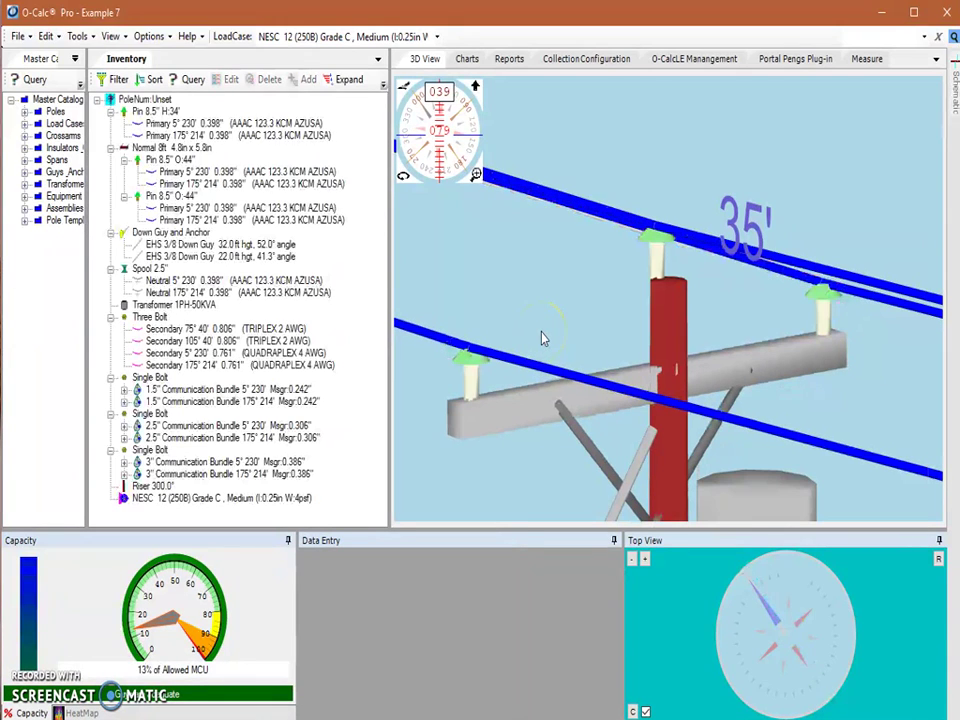
Zoom toward the 29 ft spool and select the Spool 2.5" insulator
{"action": "left_click", "coordinate": [568, 317]}
{"action": "scroll", "coordinate": [573, 318], "scroll_direction": "up", "scroll_amount": 5}
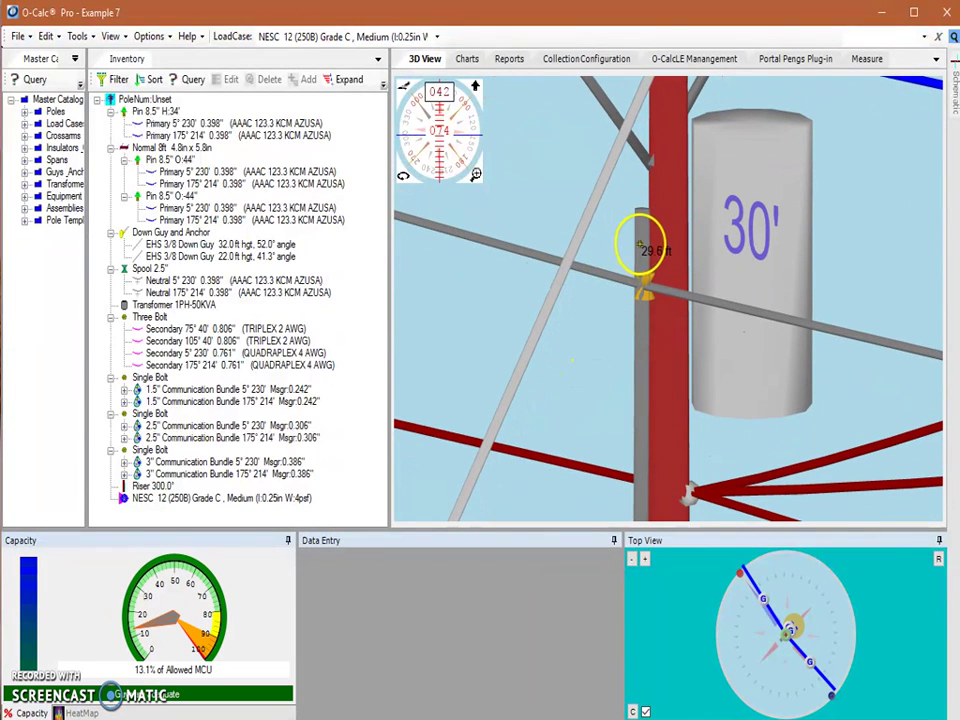
{"action": "left_click", "coordinate": [645, 277]}
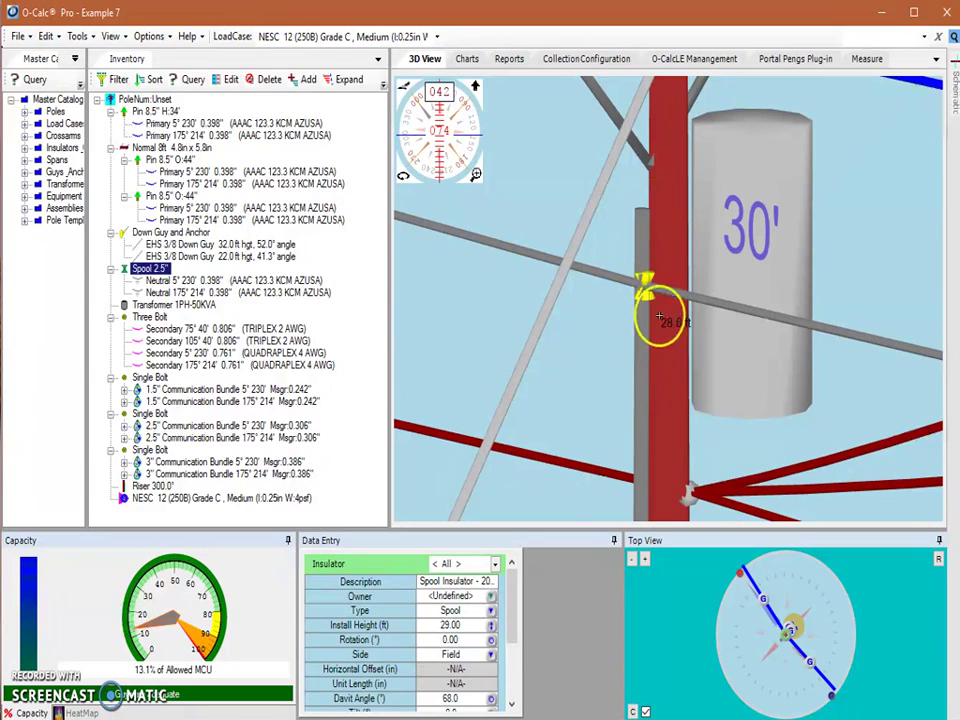
Tilt and zoom the 3D view to show more of the pole and ground
{"action": "left_click", "coordinate": [437, 640]}
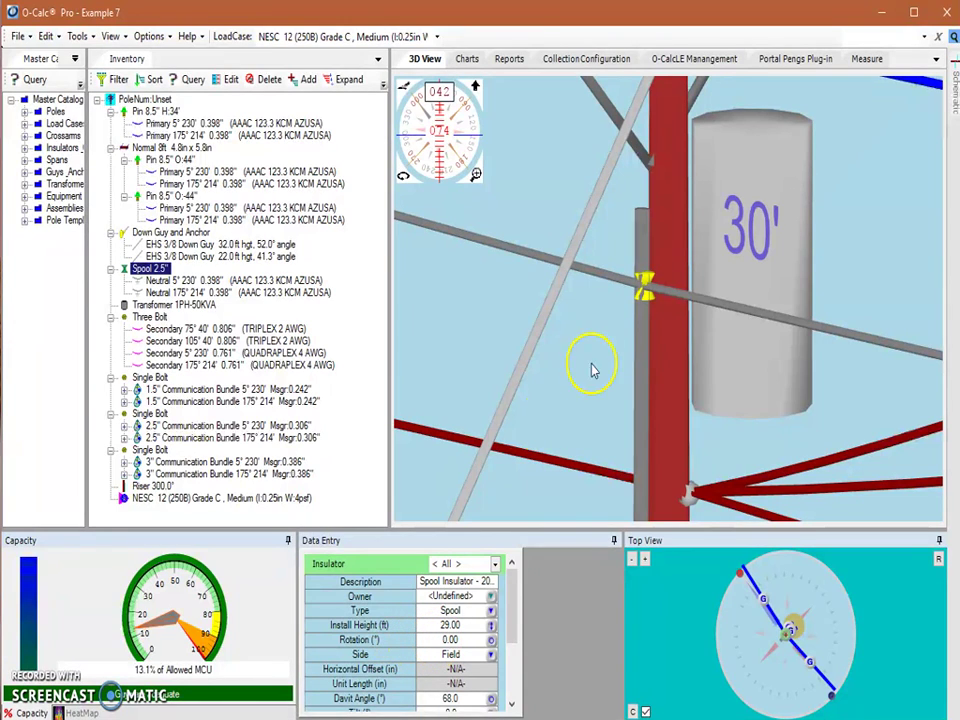
{"action": "scroll", "coordinate": [684, 360], "scroll_direction": "down", "scroll_amount": 5}
{"action": "left_click_drag", "start_coordinate": [690, 385], "coordinate": [690, 489]}
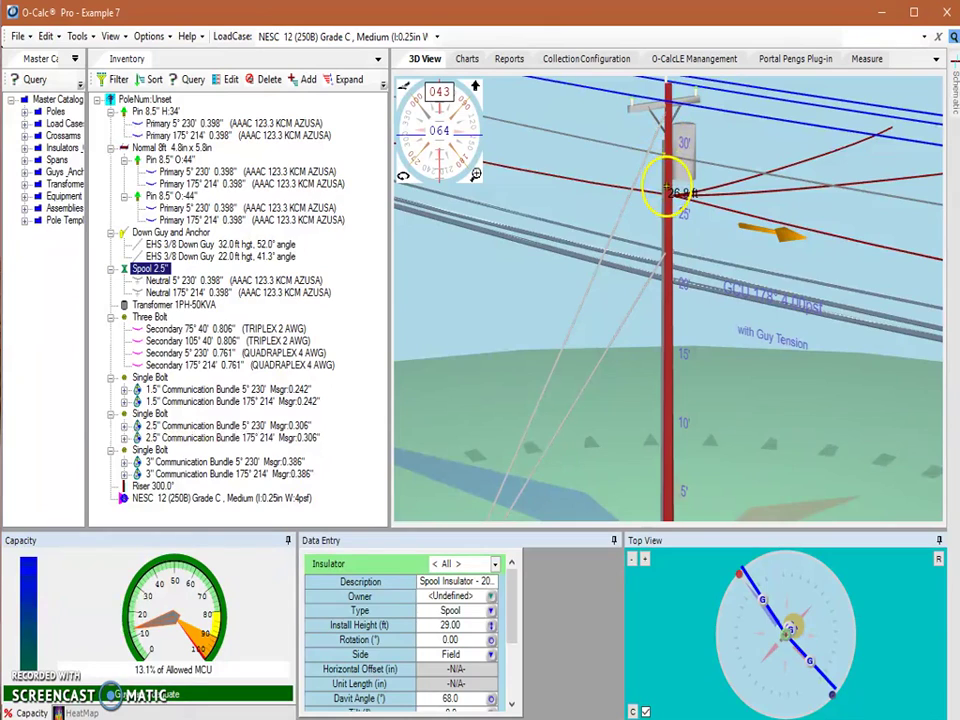
{"action": "scroll", "coordinate": [643, 329], "scroll_direction": "down", "scroll_amount": 3}
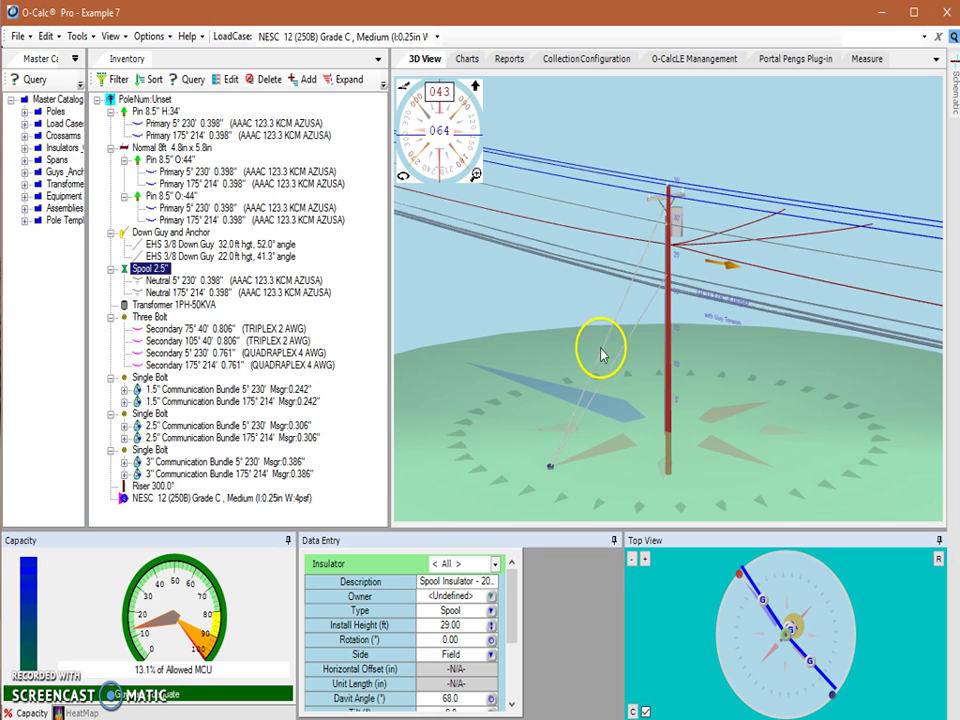
{"action": "scroll", "coordinate": [688, 262], "scroll_direction": "up", "scroll_amount": 3}
{"action": "scroll", "coordinate": [683, 271], "scroll_direction": "up", "scroll_amount": 2}
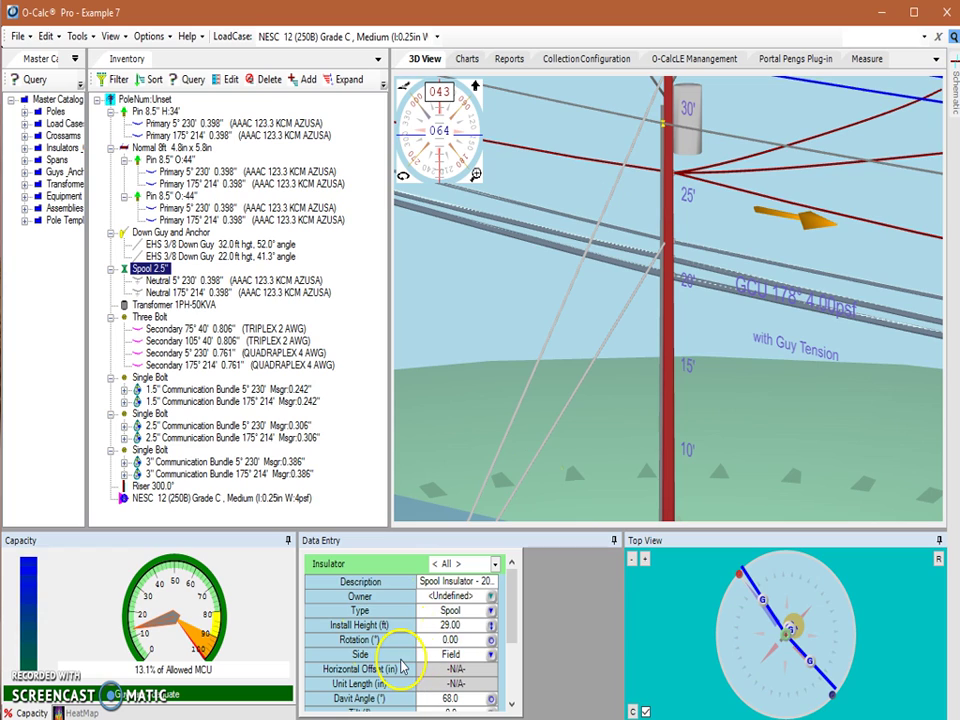
Try the spool's Side as Field, then Street, and finally set it to Inline
{"action": "left_click", "coordinate": [491, 655]}
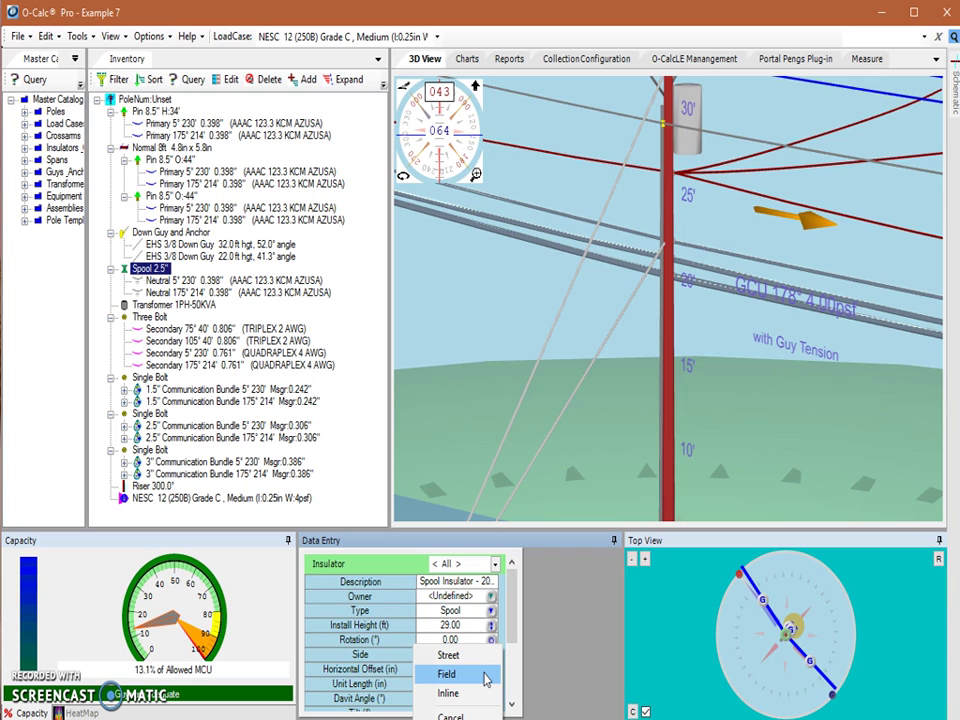
{"action": "left_click", "coordinate": [487, 674]}
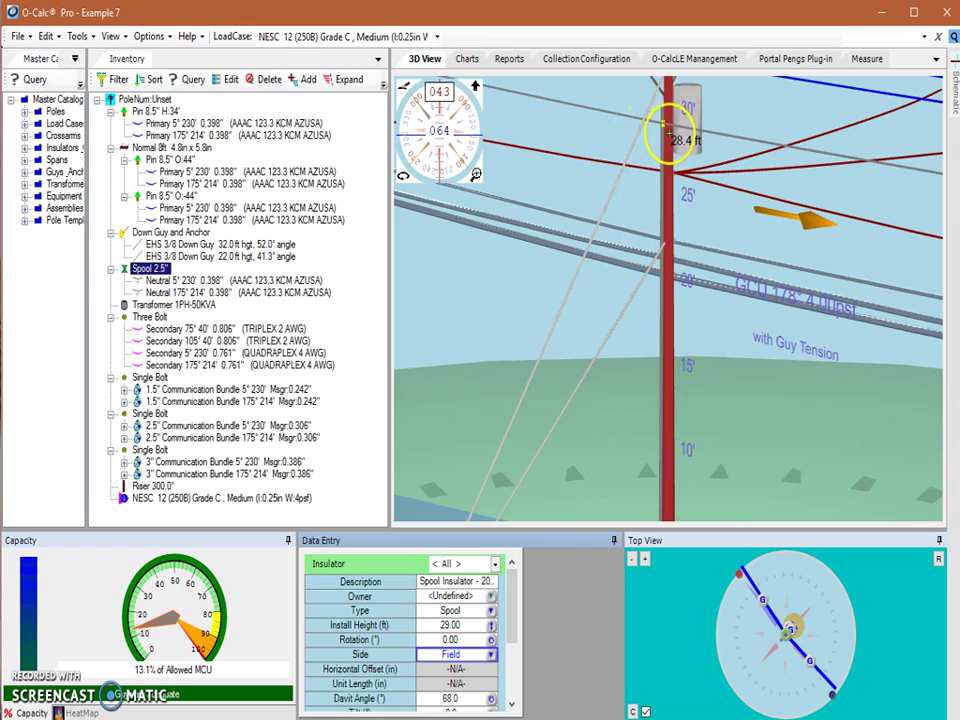
{"action": "left_click", "coordinate": [490, 655]}
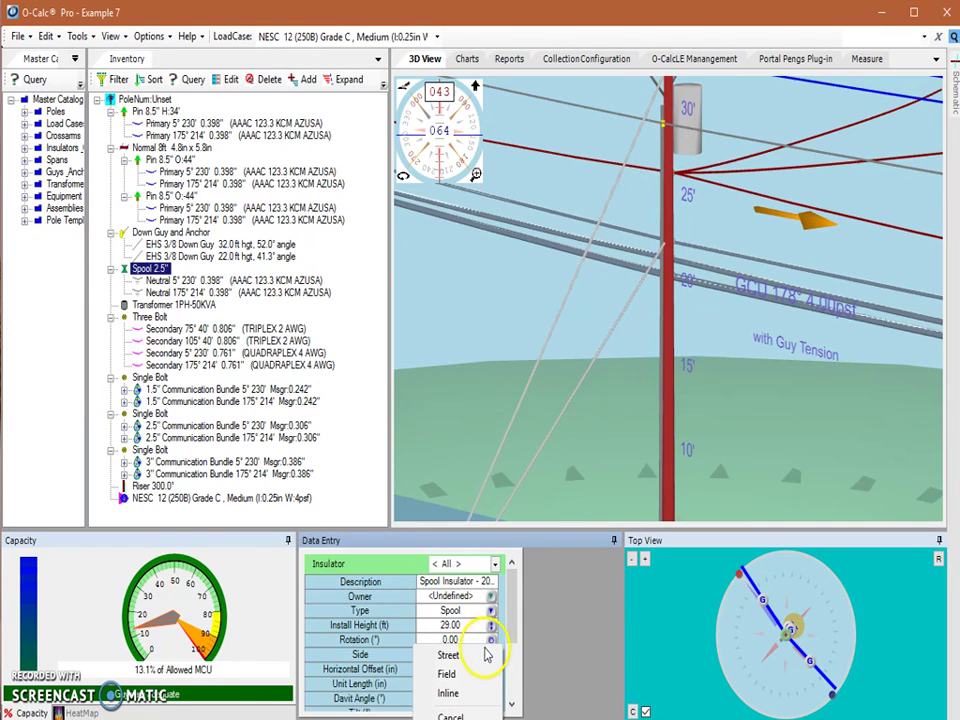
{"action": "left_click", "coordinate": [478, 655]}
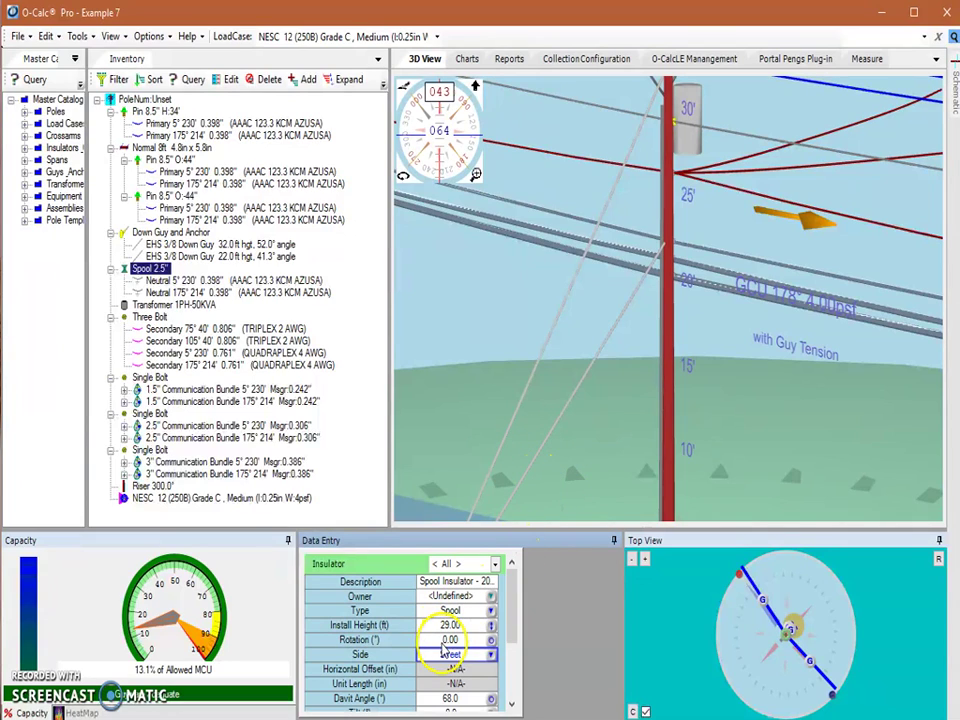
{"action": "left_click", "coordinate": [492, 655]}
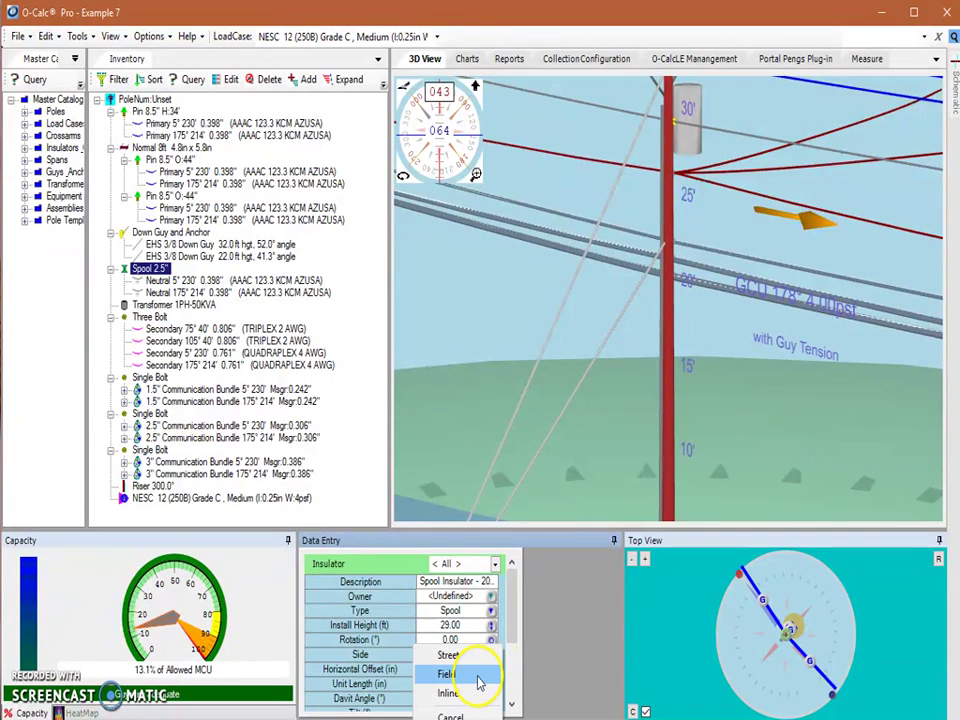
{"action": "left_click", "coordinate": [480, 692]}
{"action": "left_click_drag", "start_coordinate": [495, 369], "coordinate": [609, 360]}
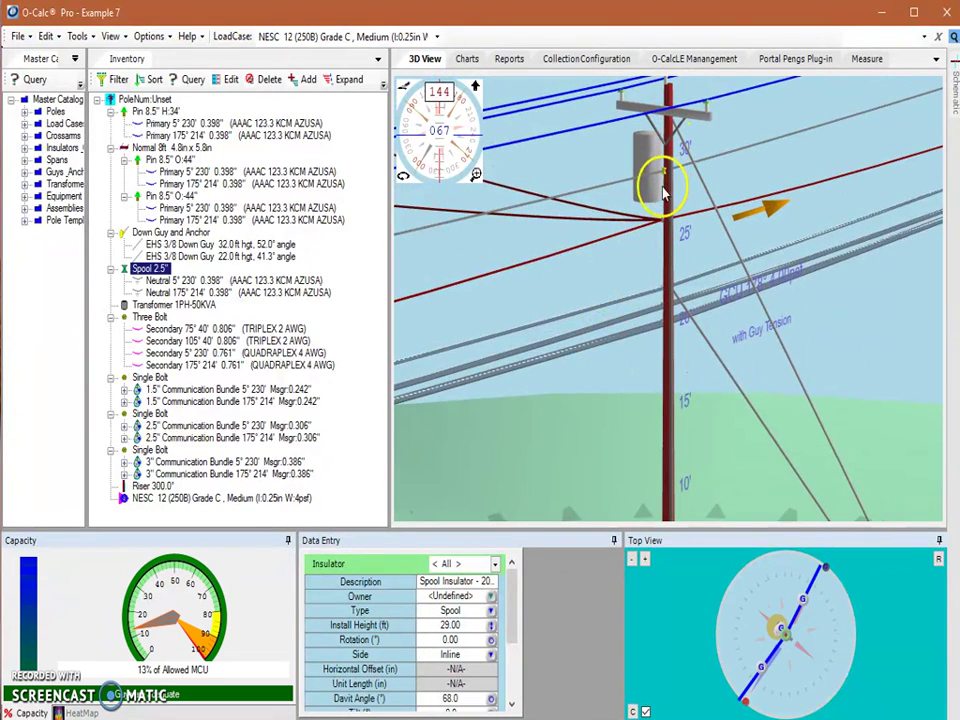
Rotate the inline spool to 270°, inspect the re-oriented neutral spans, then revert it
{"action": "left_click", "coordinate": [453, 641]}
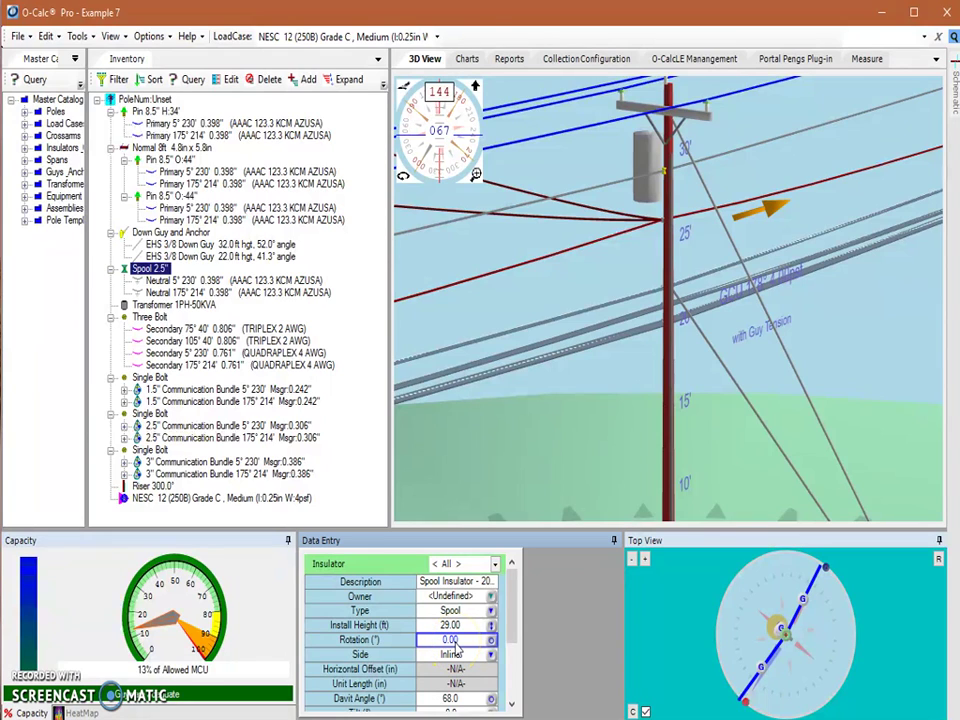
{"action": "type", "text": "270"}
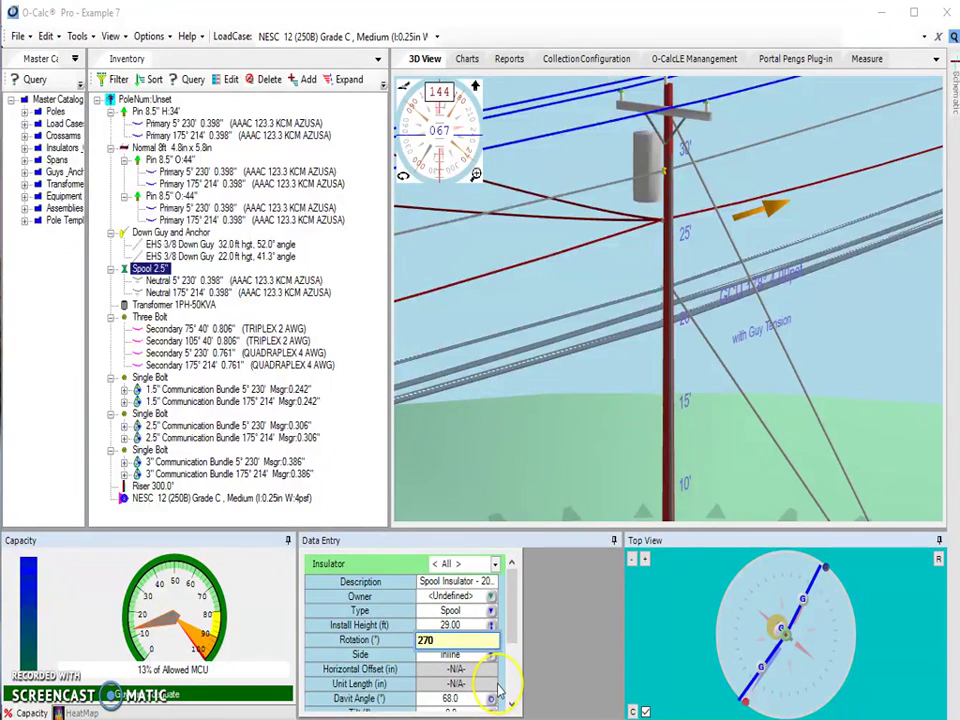
{"action": "key", "text": "Return"}
{"action": "left_click_drag", "start_coordinate": [711, 444], "coordinate": [570, 416]}
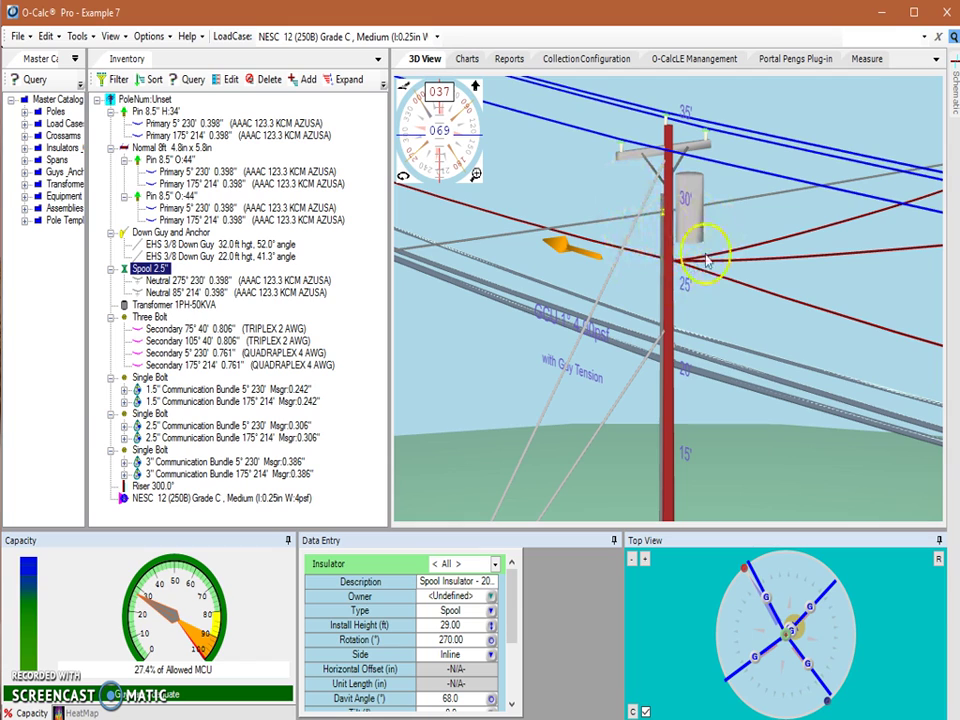
{"action": "left_click", "coordinate": [670, 351]}
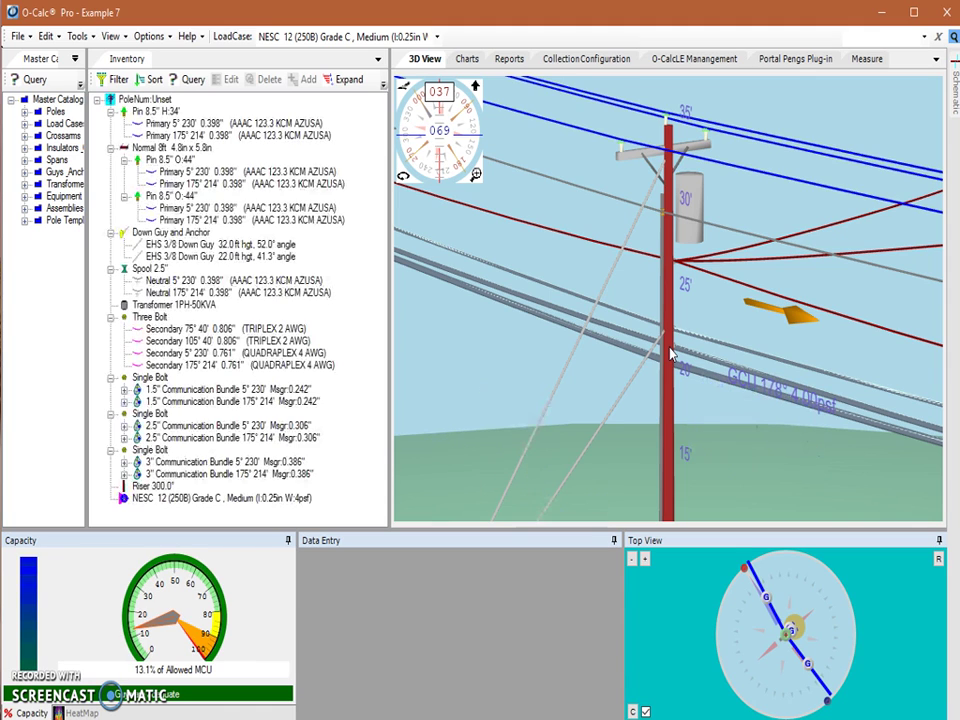
Reselect the Spool 2.5" insulator, now back at 0° on the Field side
{"action": "left_click_drag", "start_coordinate": [735, 418], "coordinate": [686, 293]}
{"action": "scroll", "coordinate": [640, 200], "scroll_direction": "up", "scroll_amount": 5}
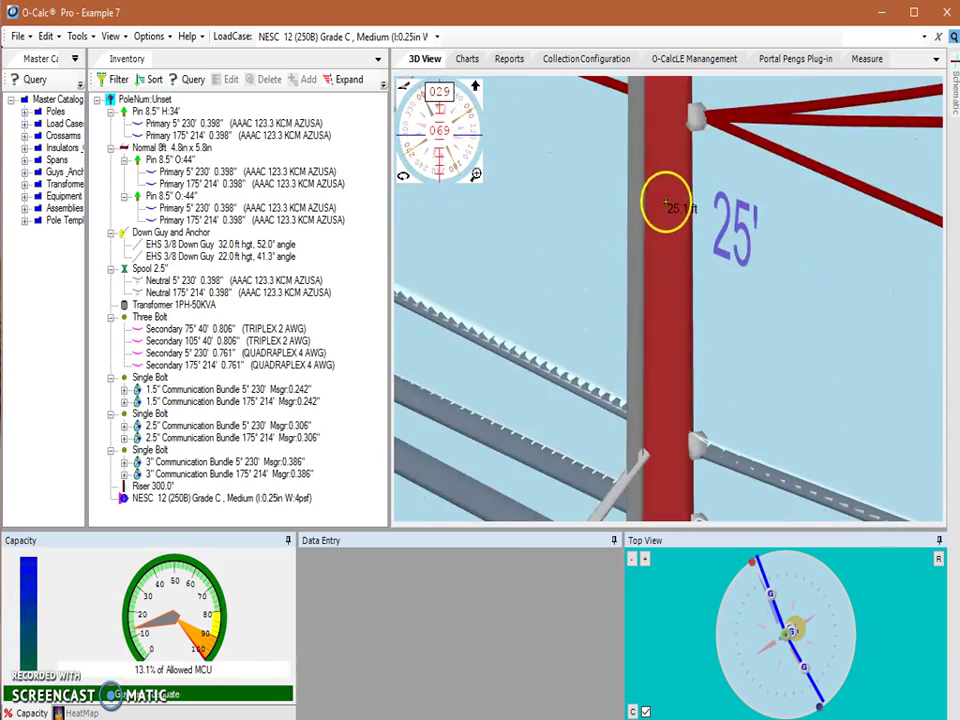
{"action": "left_click", "coordinate": [670, 176]}
{"action": "left_click_drag", "start_coordinate": [621, 204], "coordinate": [619, 171]}
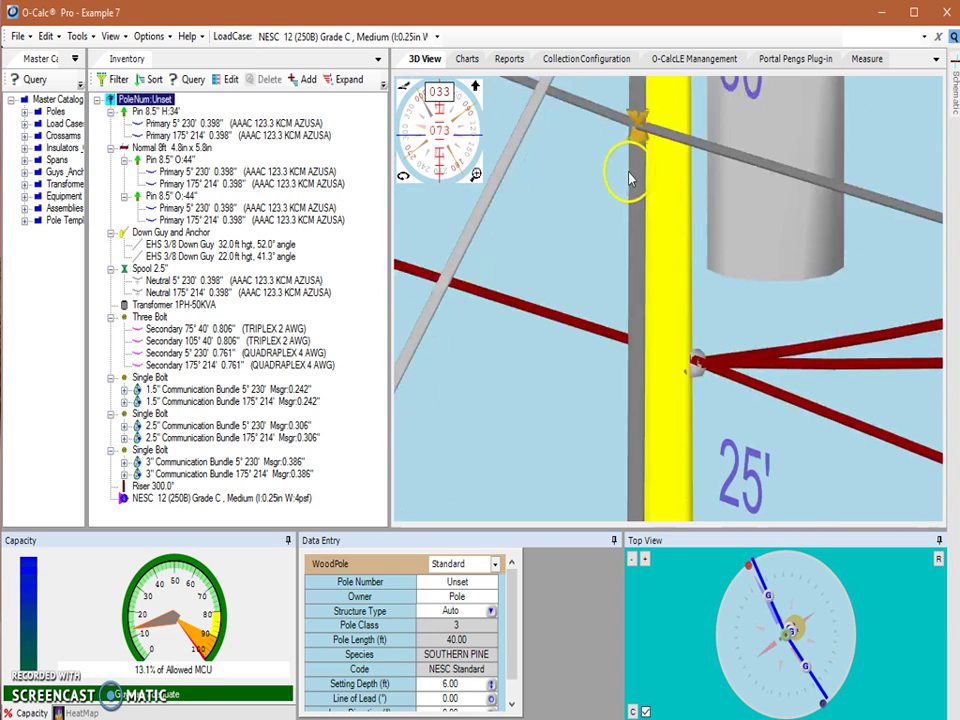
{"action": "left_click", "coordinate": [637, 135]}
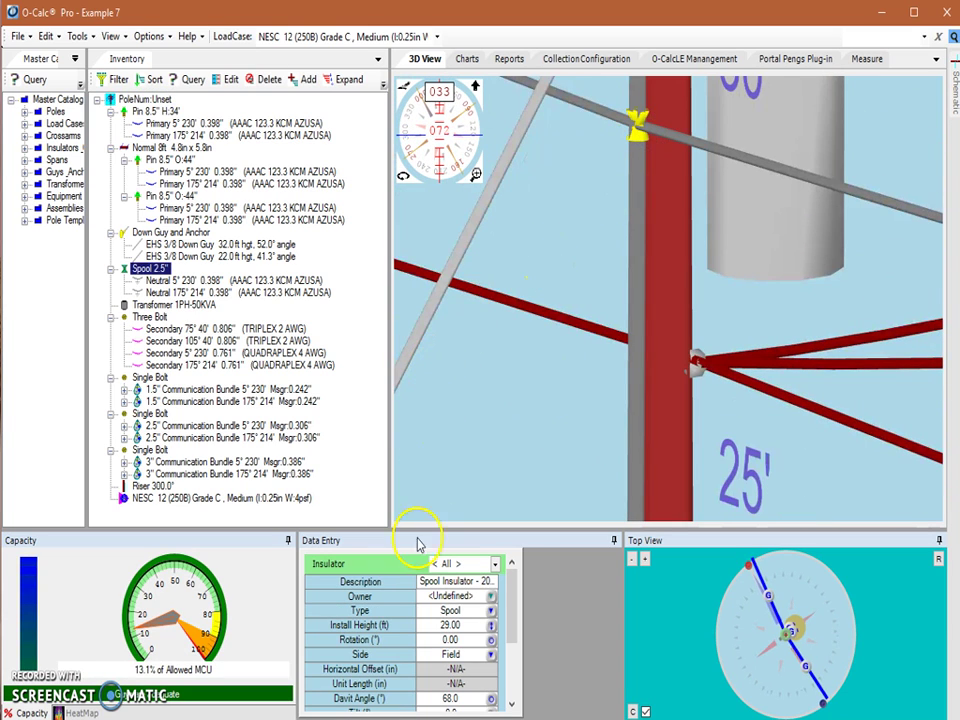
{"action": "left_click", "coordinate": [426, 658]}
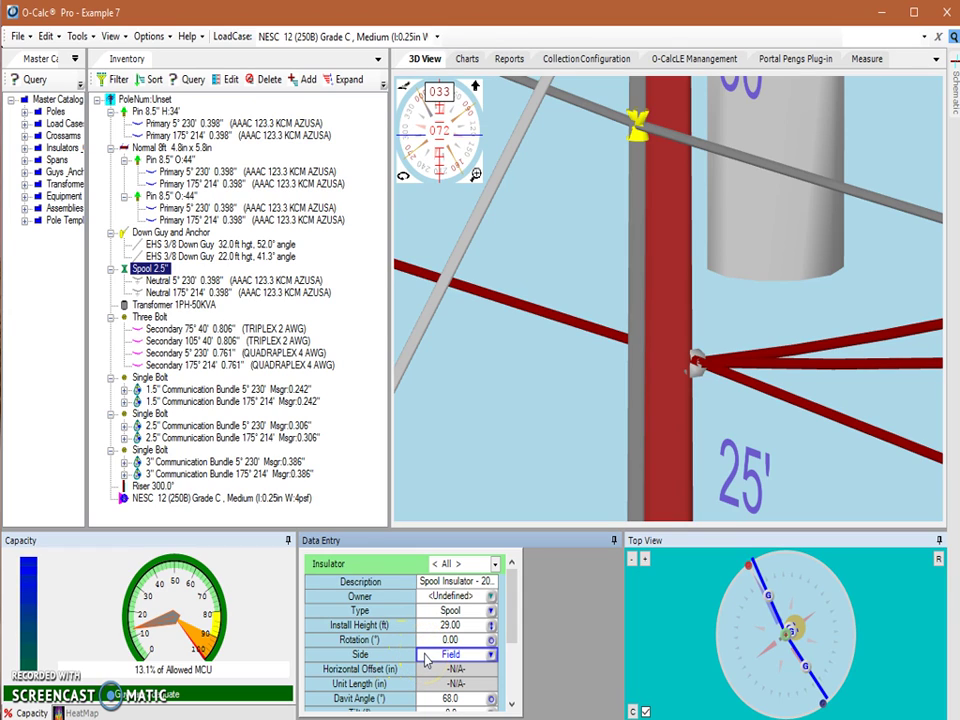
Set the spool's Side to Inline and its rotation to 180°
{"action": "left_click", "coordinate": [489, 655]}
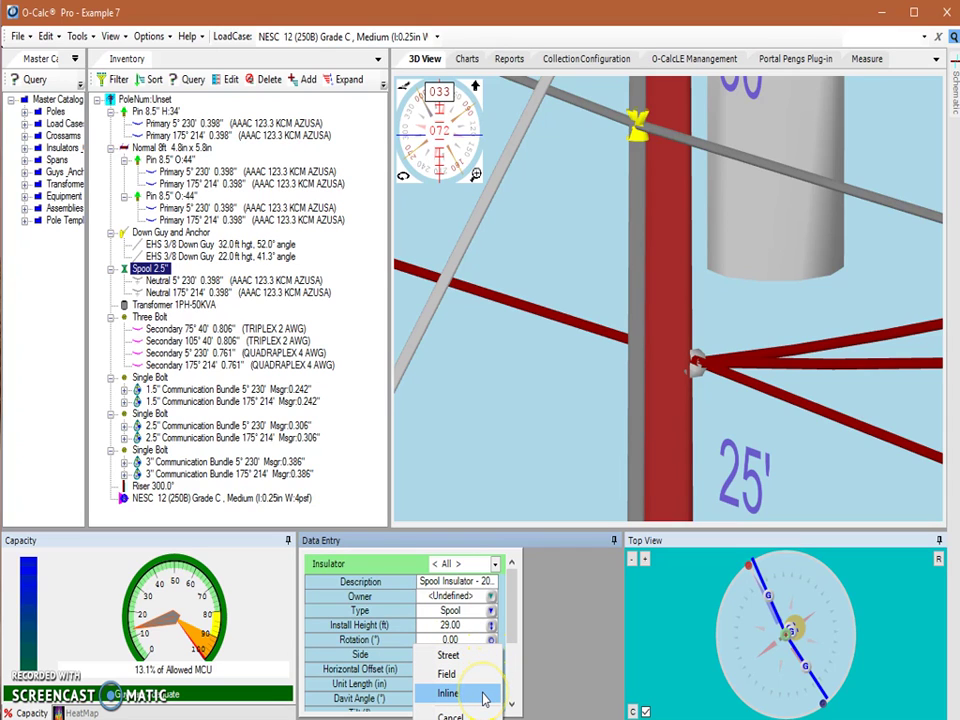
{"action": "left_click", "coordinate": [483, 697]}
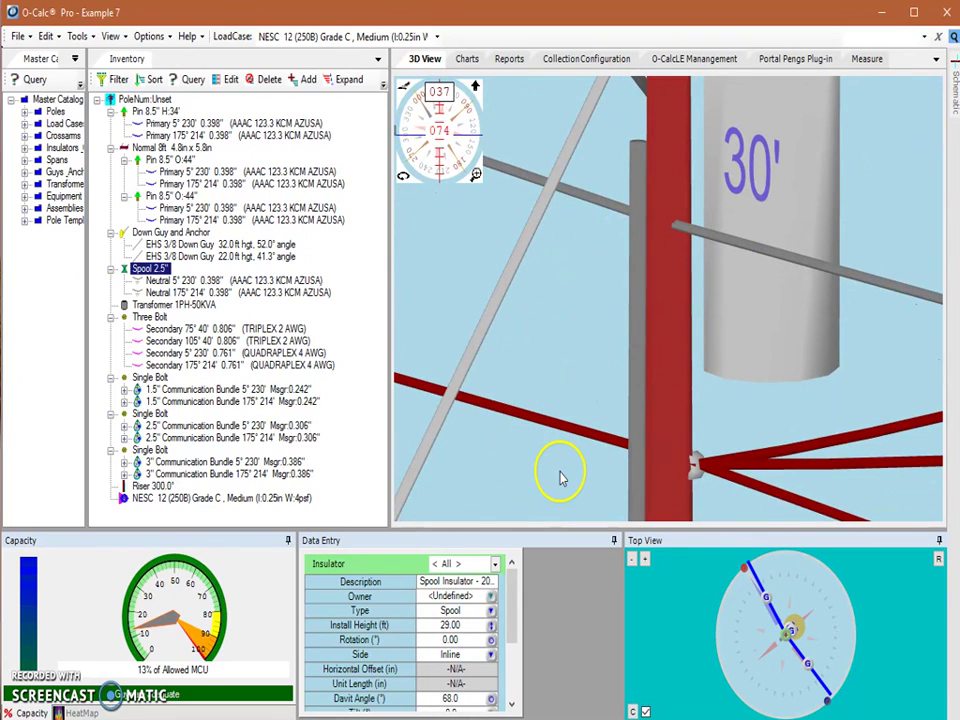
{"action": "left_click", "coordinate": [452, 640]}
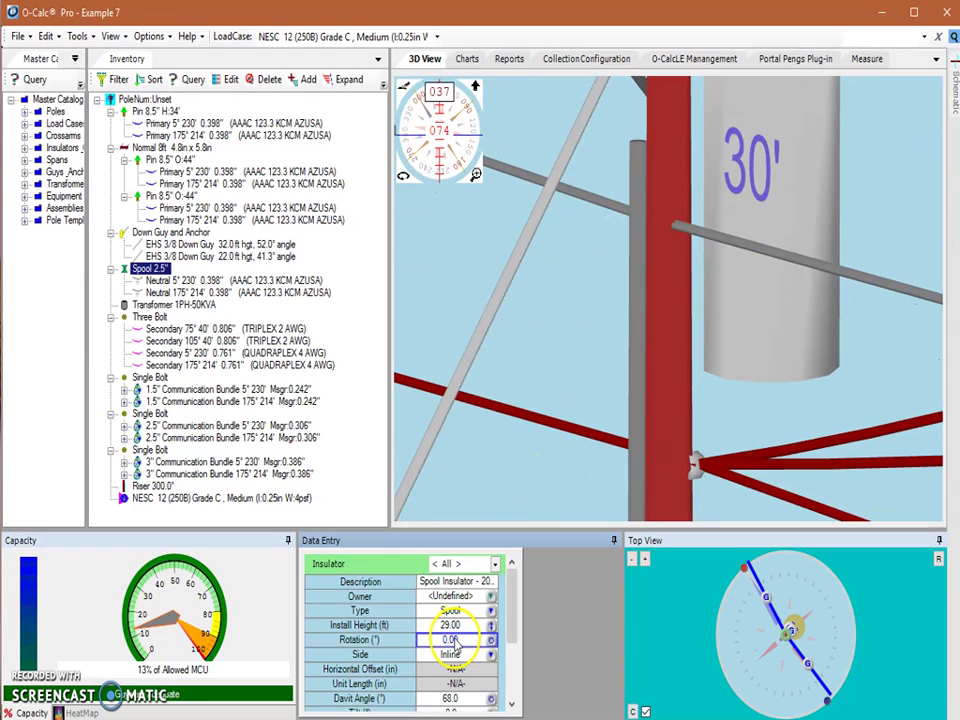
{"action": "type", "text": "180"}
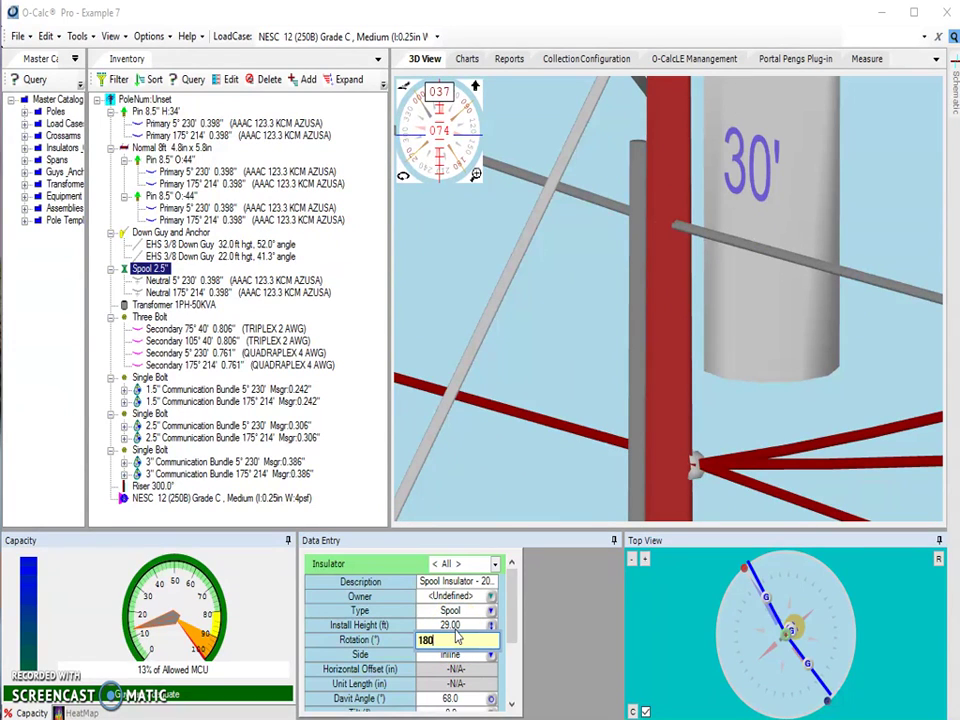
{"action": "key", "text": "Return"}
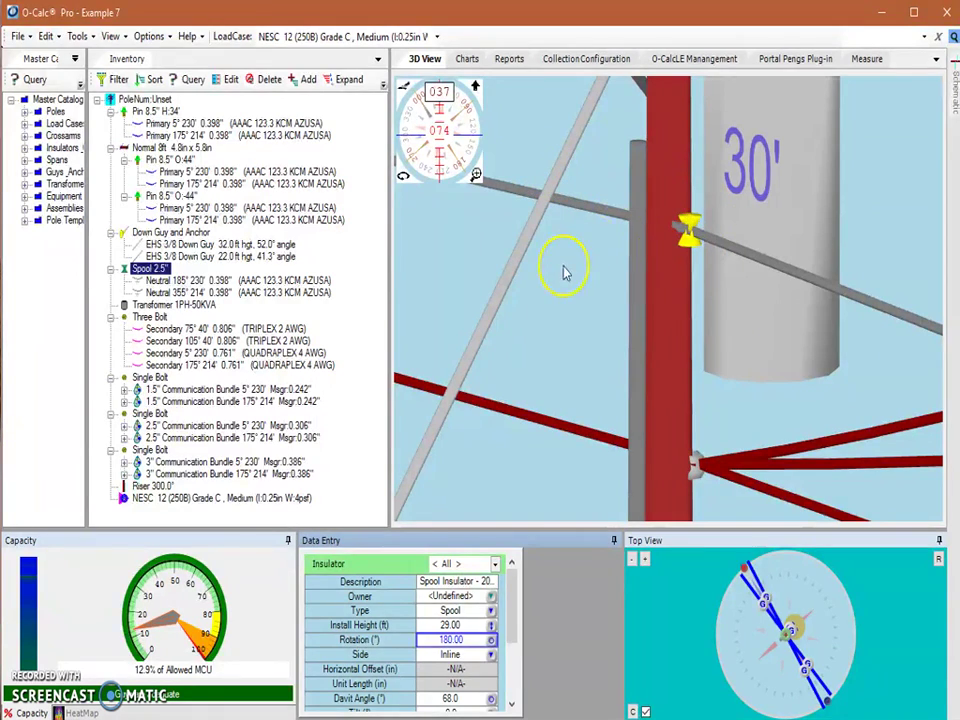
Move the spool insulator back onto the pole and confirm it reads Field side, 0° rotation
{"action": "left_click", "coordinate": [790, 262]}
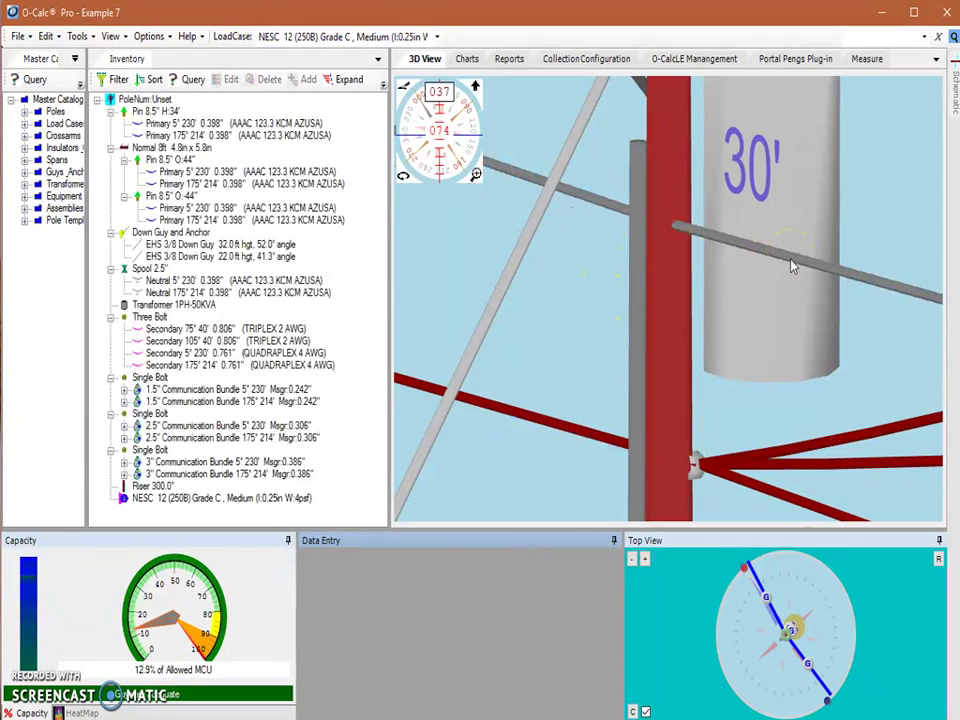
{"action": "left_click_drag", "start_coordinate": [700, 240], "coordinate": [640, 225]}
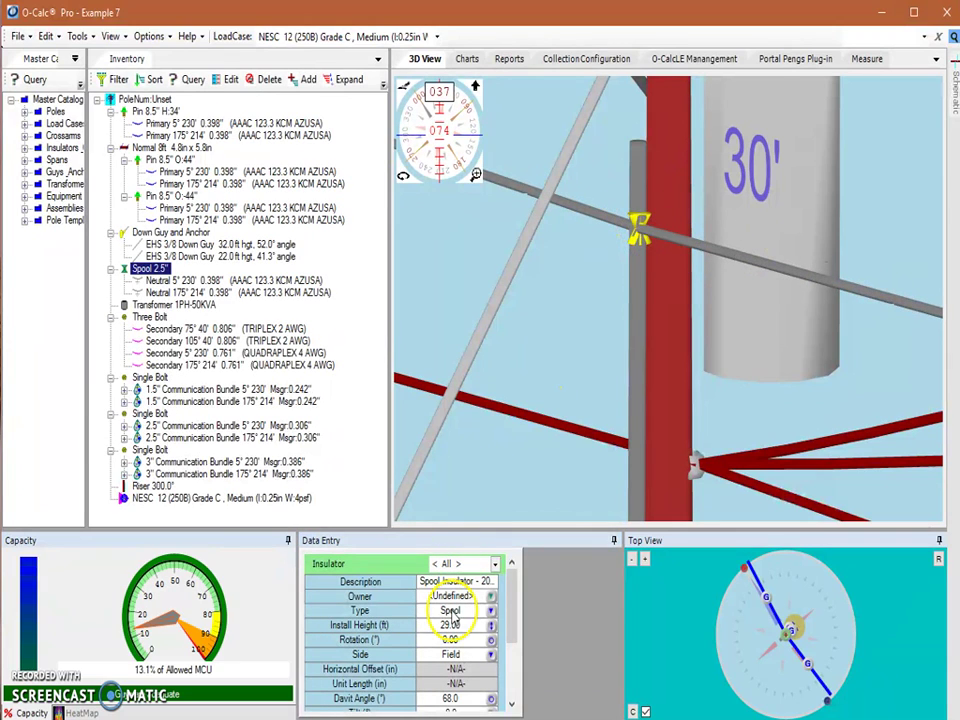
{"action": "left_click_drag", "start_coordinate": [638, 224], "coordinate": [681, 231]}
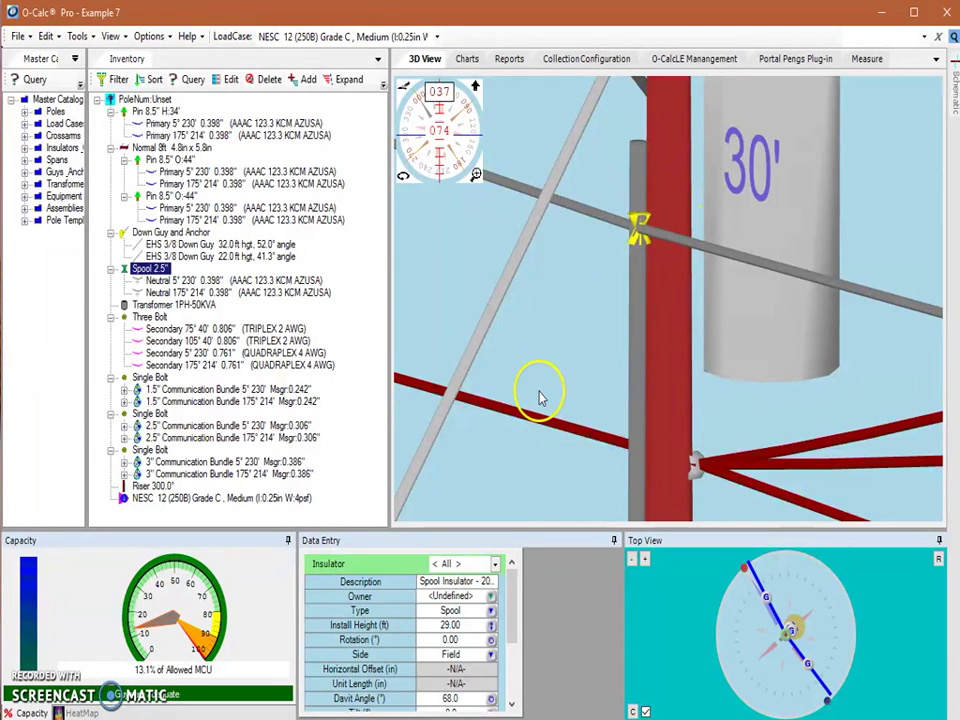
{"action": "left_click", "coordinate": [451, 641]}
{"action": "left_click", "coordinate": [454, 656]}
{"action": "left_click", "coordinate": [455, 641]}
Rotate the spool insulator to 180°, then to 270°, comparing the pole loading
{"action": "left_click", "coordinate": [446, 640]}
{"action": "type", "text": "1"}
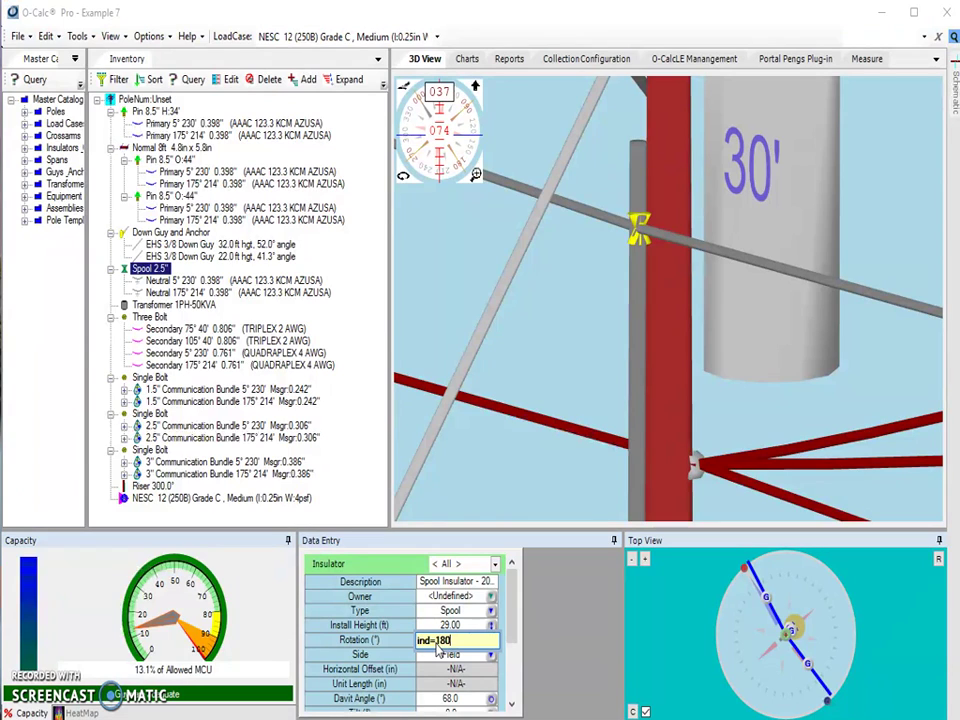
{"action": "type", "text": "80"}
{"action": "key", "text": "Return"}
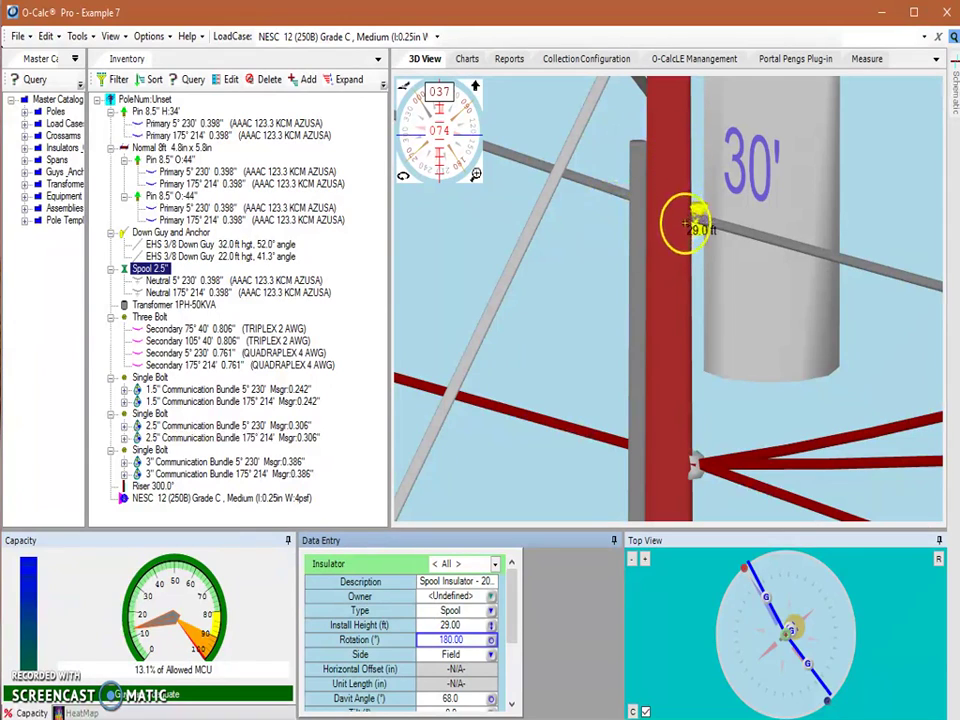
{"action": "left_click", "coordinate": [440, 640]}
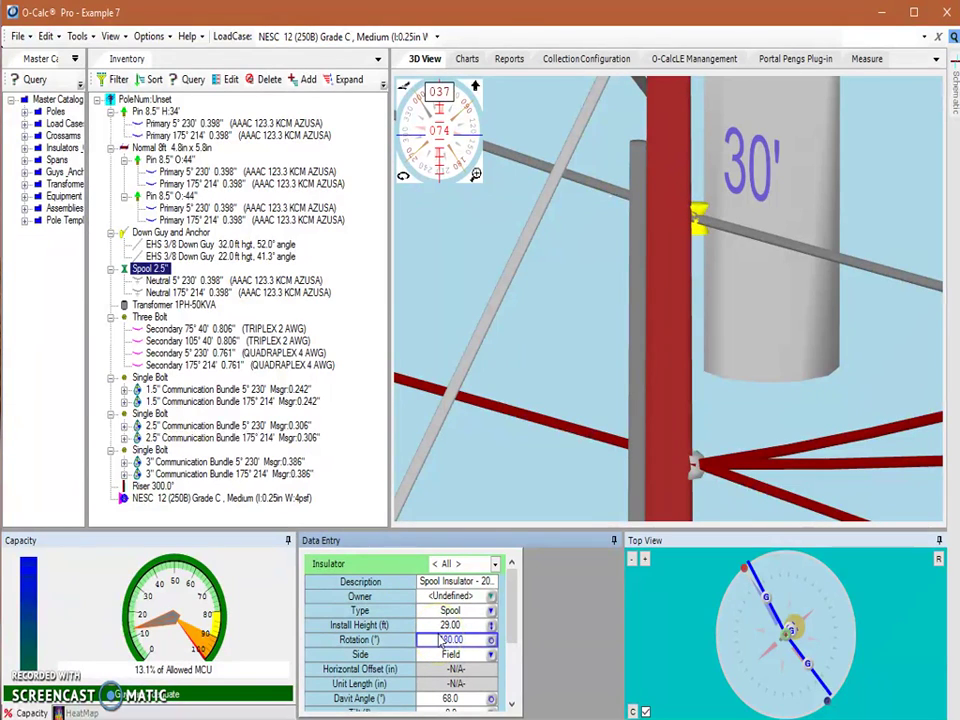
{"action": "type", "text": "ind=230"}
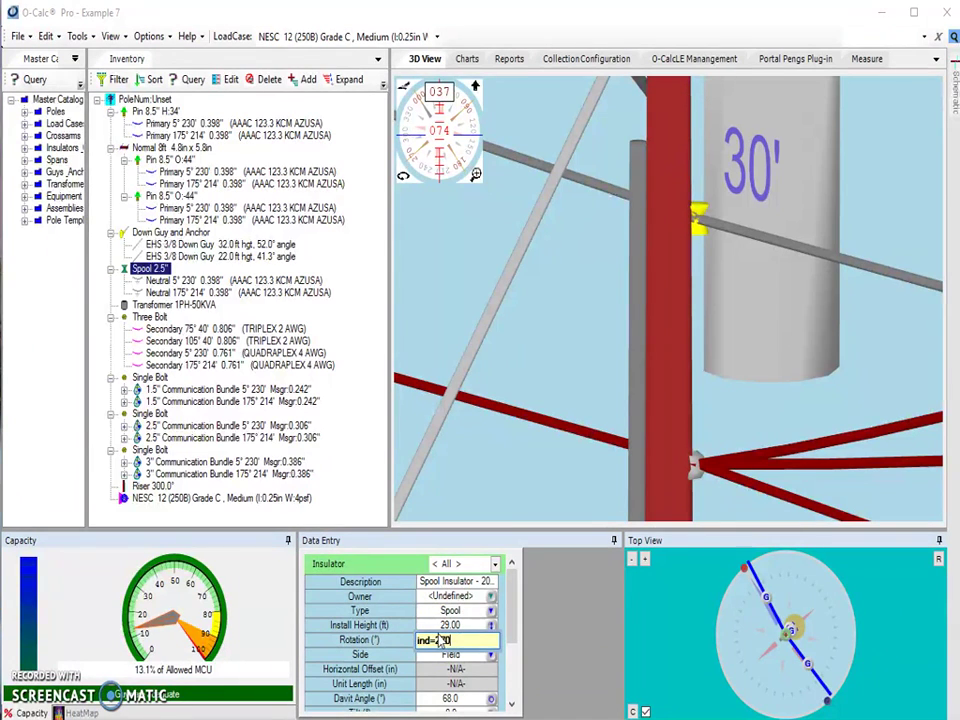
{"action": "type", "text": "=270"}
{"action": "key", "text": "Return"}
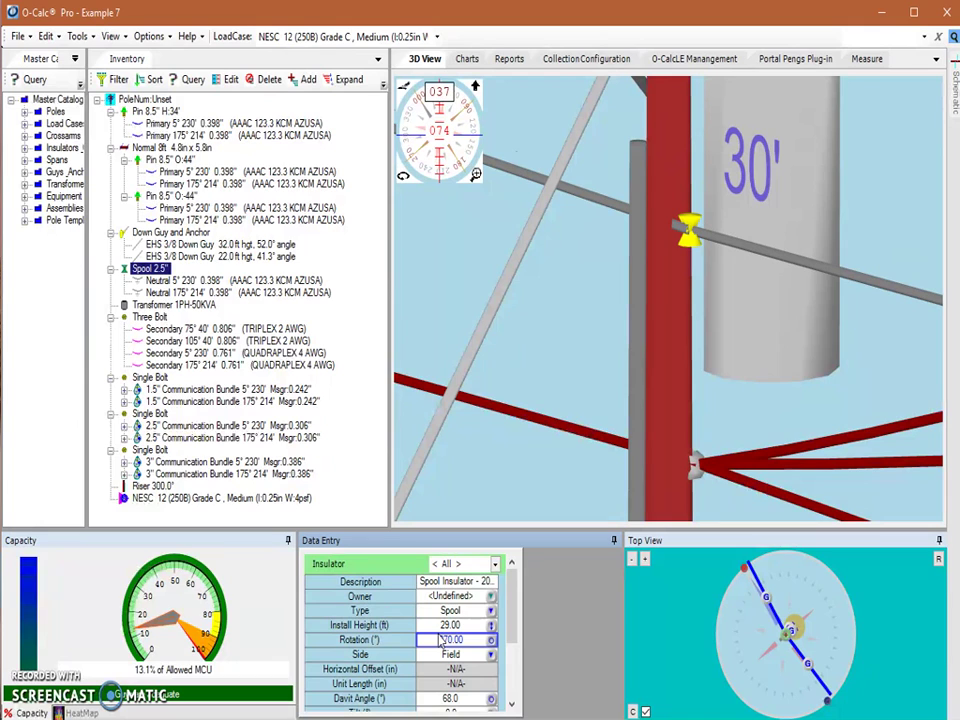
Select the Three Bolt insulator to show its Street-side, 26.00 ft properties
{"action": "left_click", "coordinate": [670, 557]}
{"action": "left_click_drag", "start_coordinate": [685, 412], "coordinate": [676, 438]}
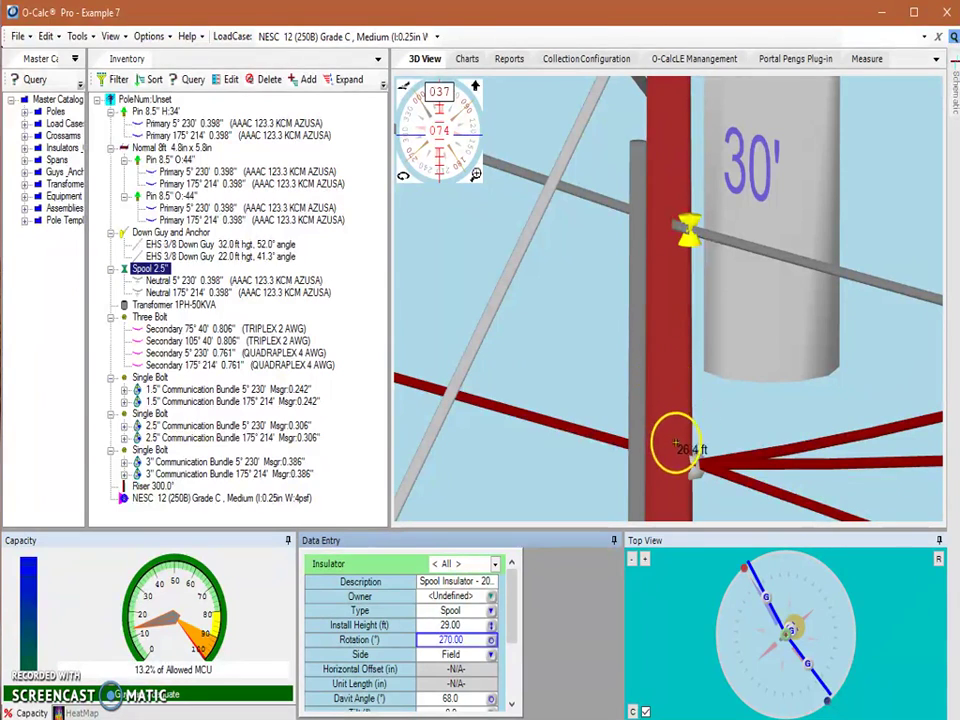
{"action": "left_click", "coordinate": [697, 463]}
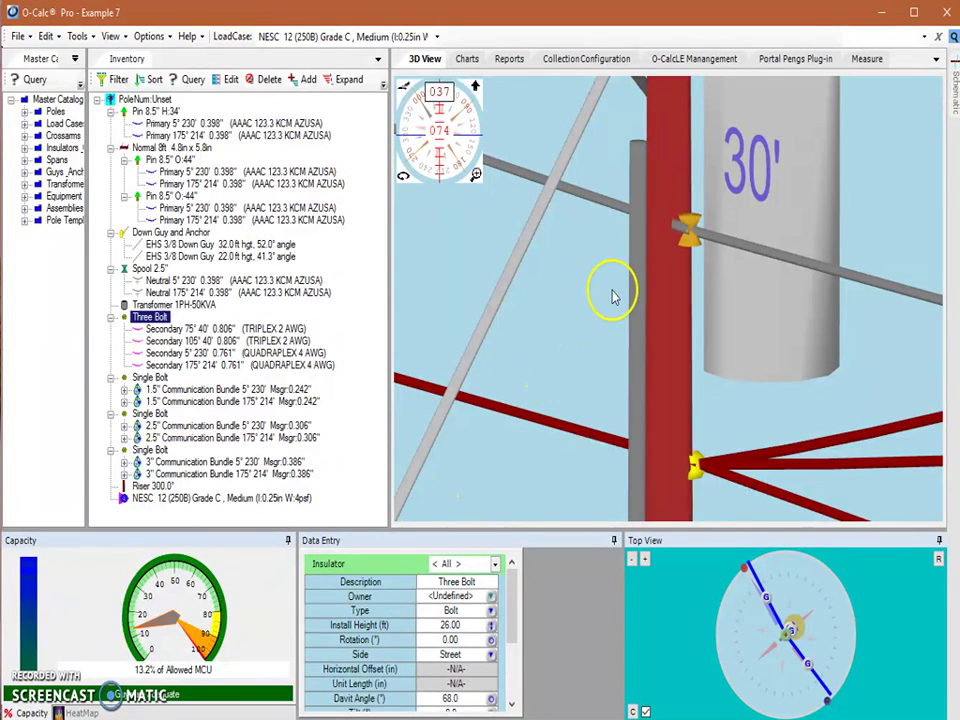
Select the riser and enter 270° as its Install Angle, bringing loading to 13.4%
{"action": "left_click", "coordinate": [638, 306]}
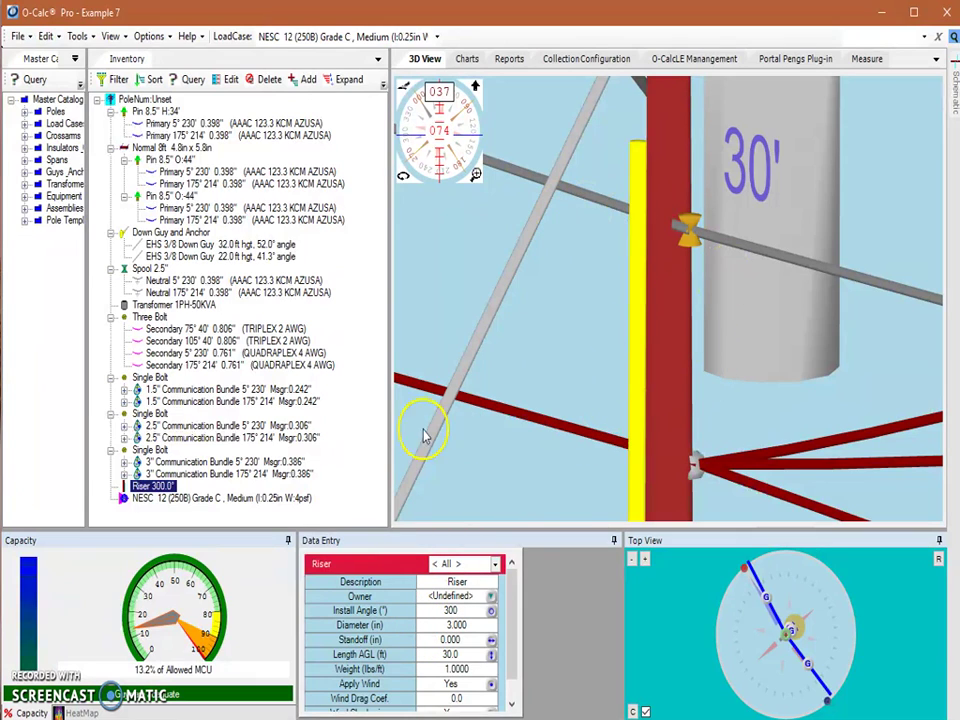
{"action": "left_click", "coordinate": [462, 614]}
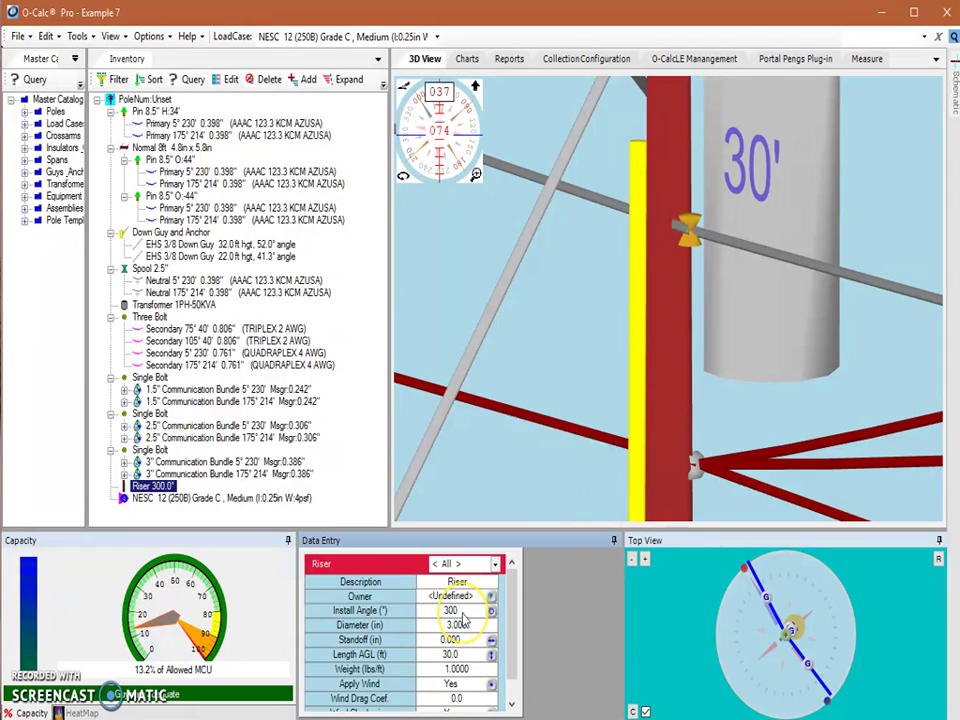
{"action": "type", "text": "270"}
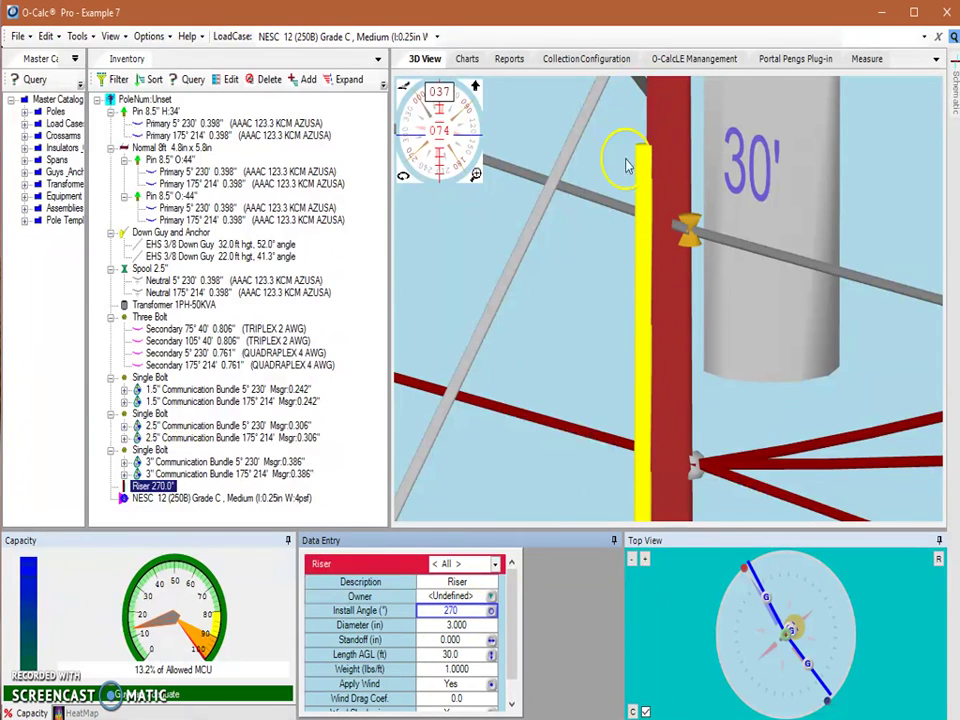
{"action": "left_click_drag", "start_coordinate": [628, 165], "coordinate": [652, 373]}
Select the transformer, then zoom up to the crossarm and pick the Primary 175° 214' span
{"action": "left_click", "coordinate": [605, 605]}
{"action": "left_click", "coordinate": [781, 372]}
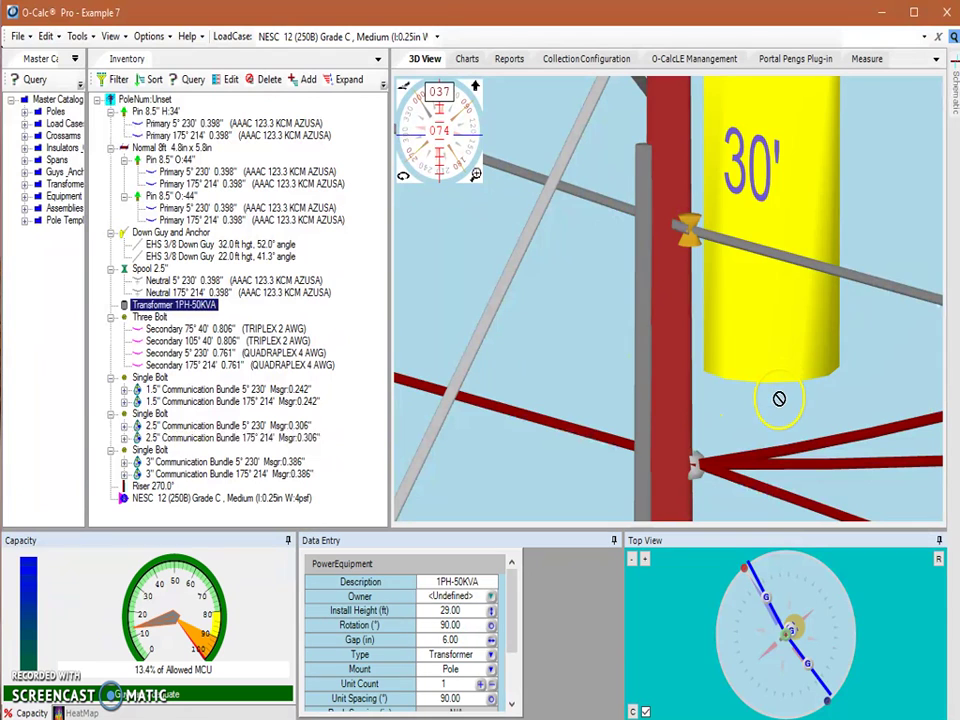
{"action": "left_click_drag", "start_coordinate": [739, 418], "coordinate": [743, 505]}
{"action": "scroll", "coordinate": [784, 336], "scroll_direction": "down", "scroll_amount": 5}
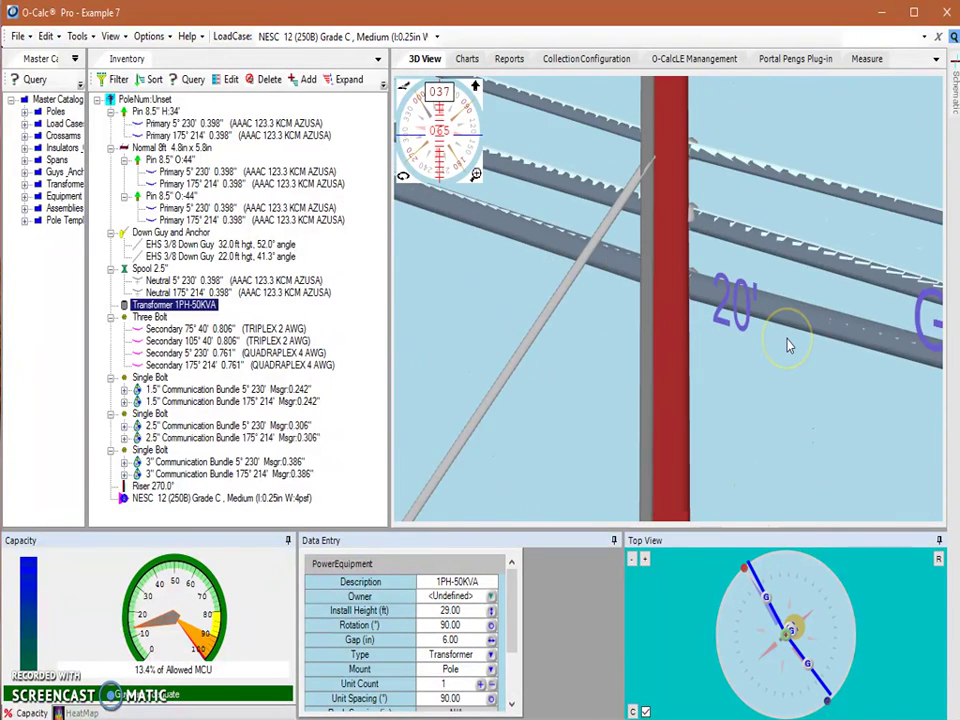
{"action": "left_click_drag", "start_coordinate": [779, 399], "coordinate": [765, 336]}
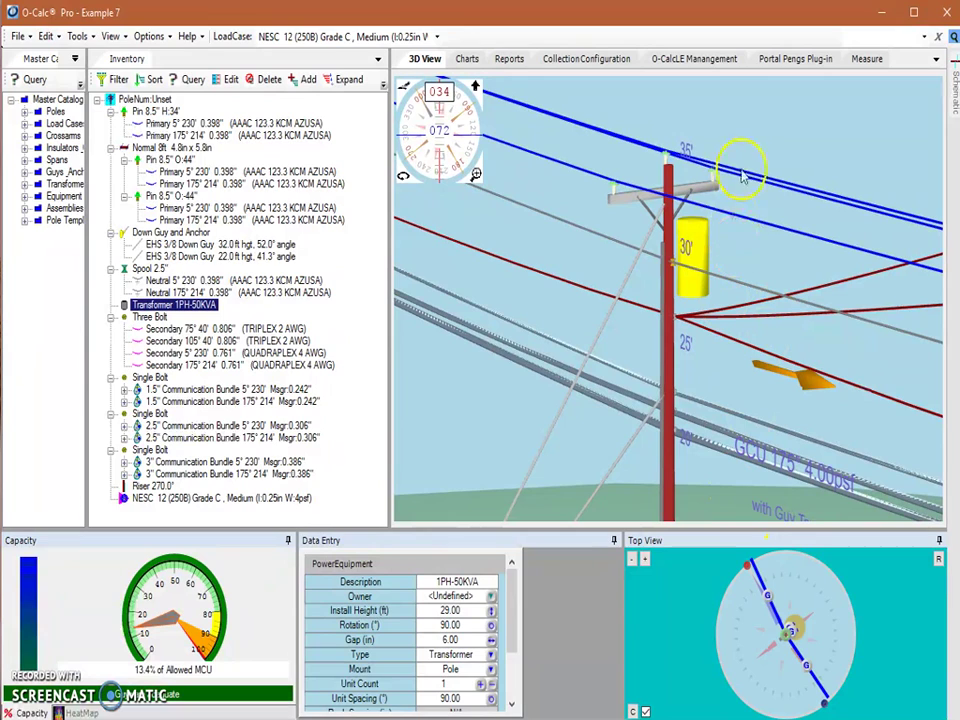
{"action": "left_click", "coordinate": [740, 220]}
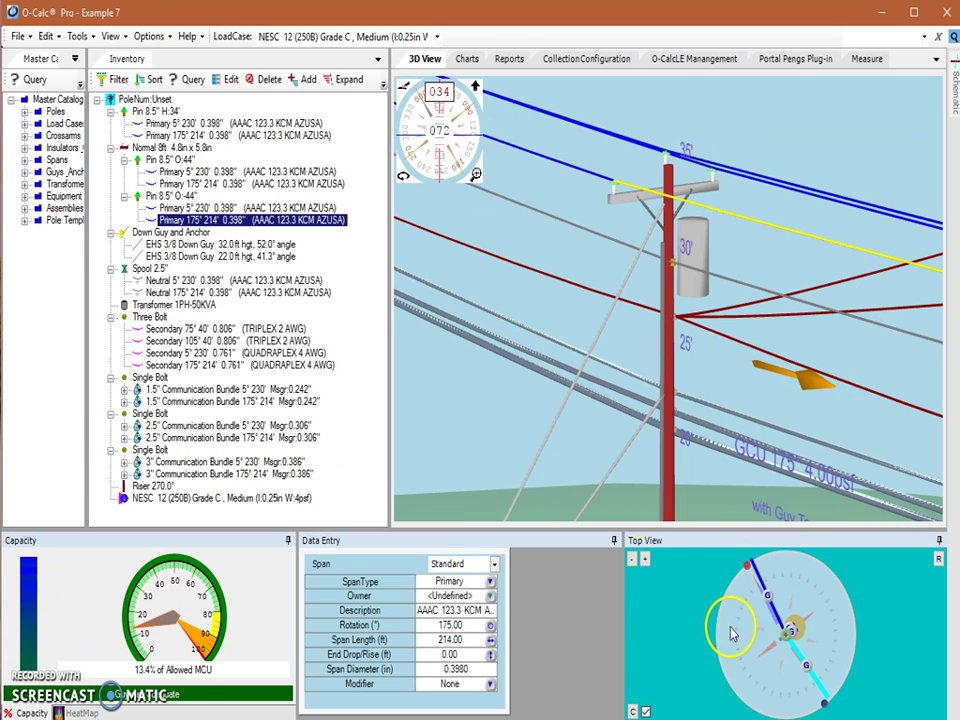
In the Ganged Geometry Editor, change the shared span angle from 175° to 170°
{"action": "double_click", "coordinate": [808, 672]}
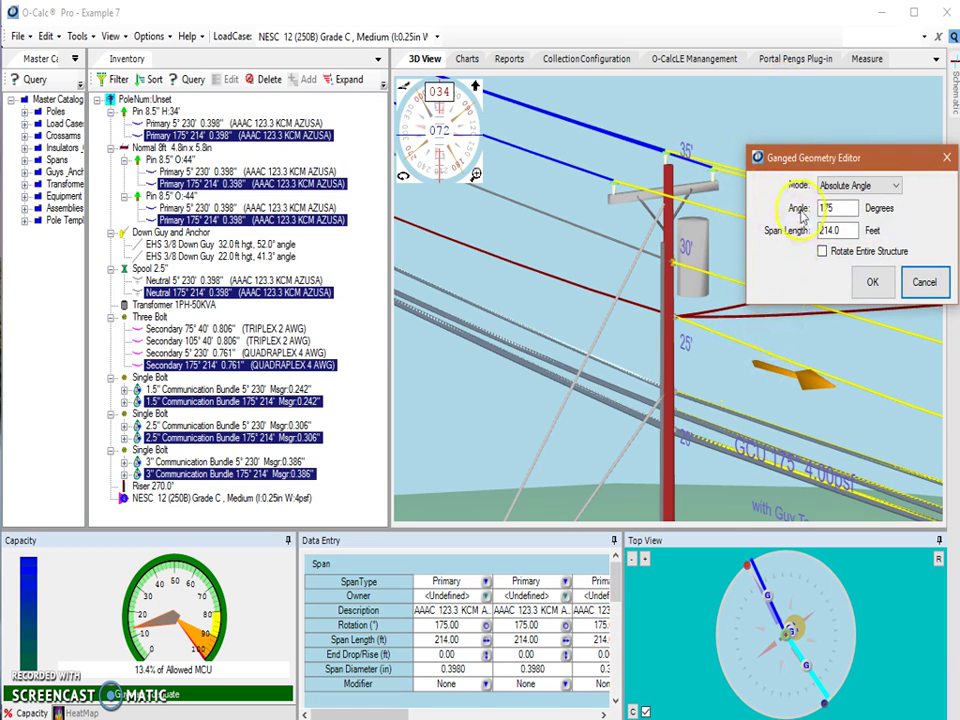
{"action": "left_click", "coordinate": [837, 208]}
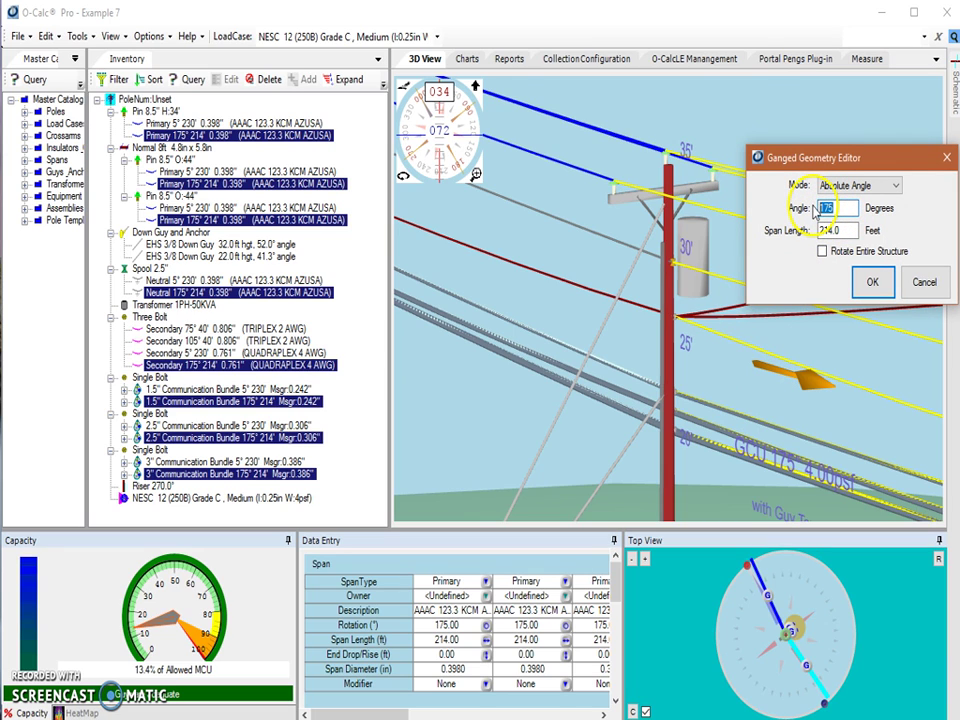
{"action": "type", "text": "0"}
{"action": "key", "text": "Return"}
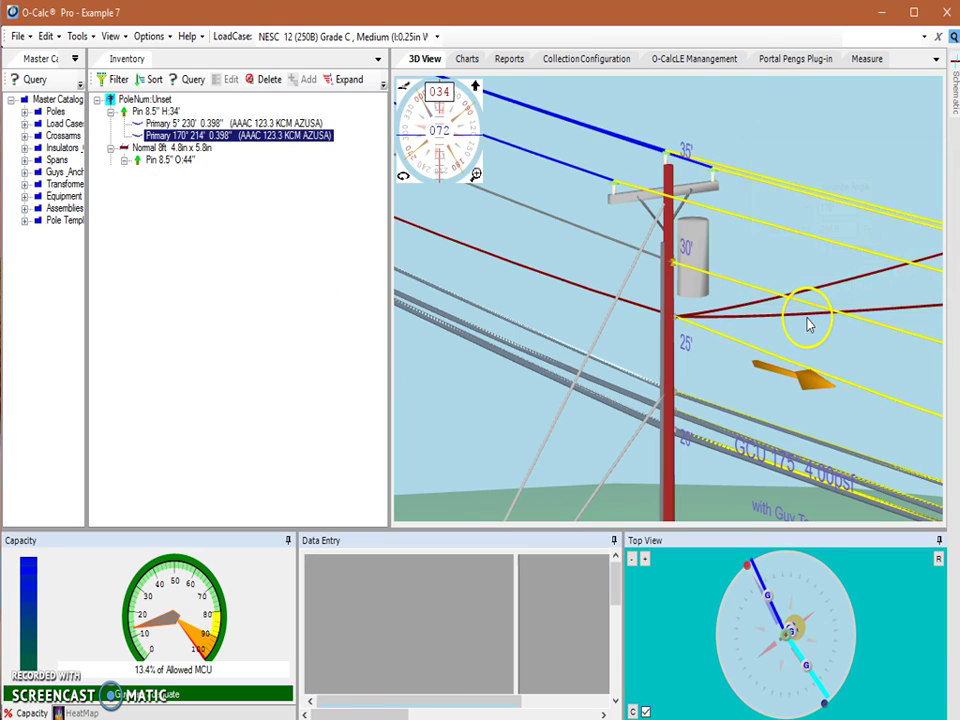